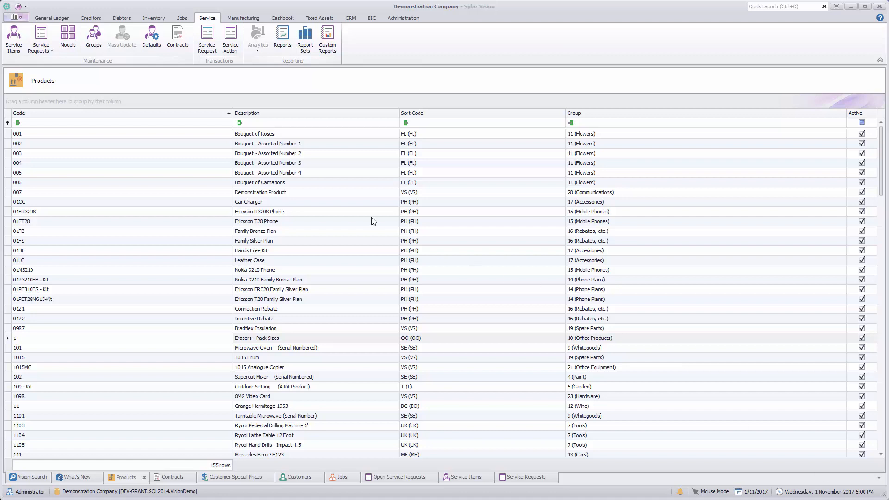
# - Open the service contract list and review the Surcharge Contract's main details and product rates
pyautogui.click(176, 41)
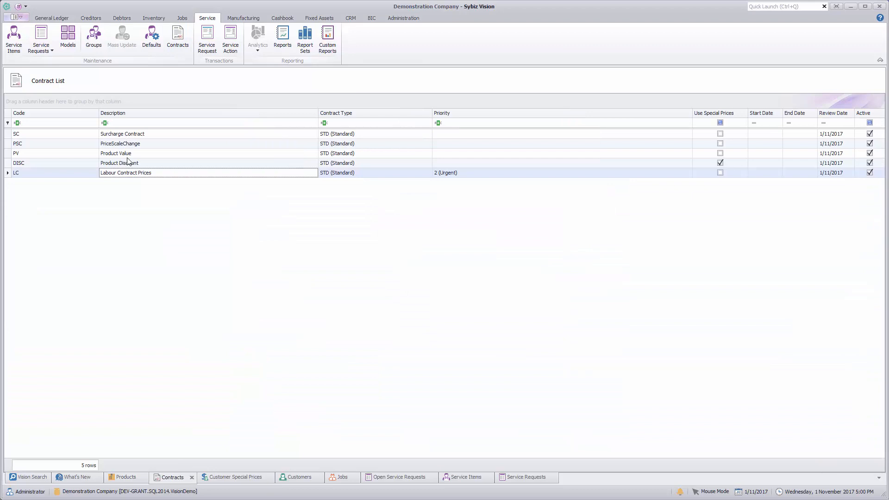
pyautogui.doubleClick(141, 137)
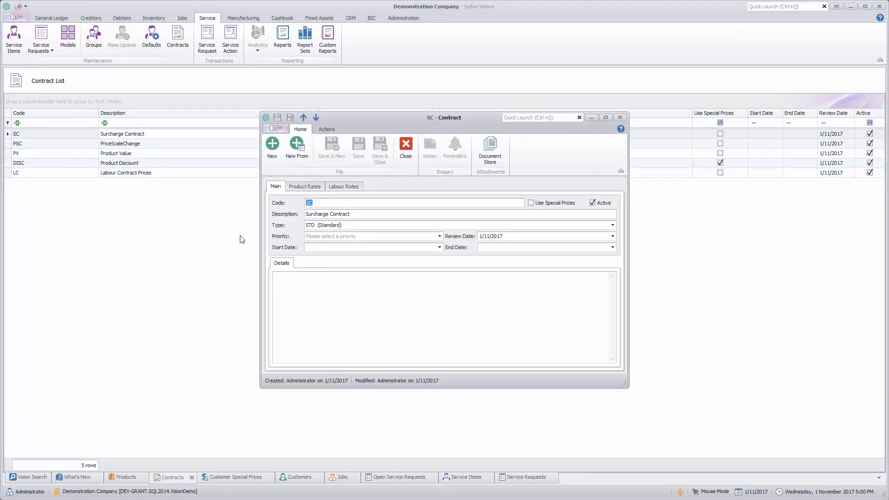
pyautogui.click(308, 187)
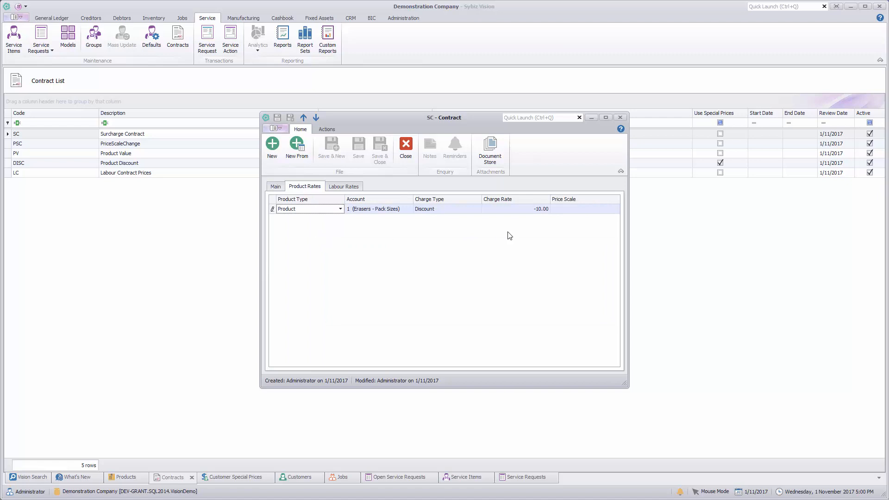
pyautogui.click(277, 186)
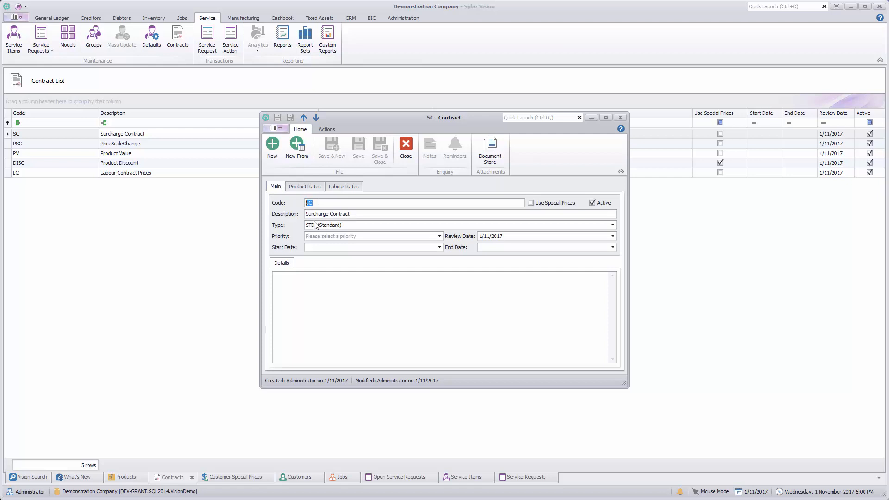
pyautogui.click(296, 188)
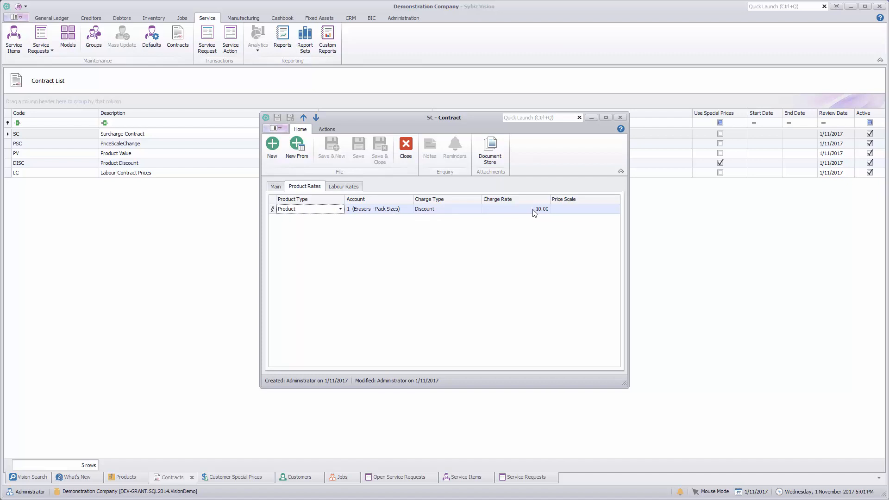
pyautogui.click(276, 186)
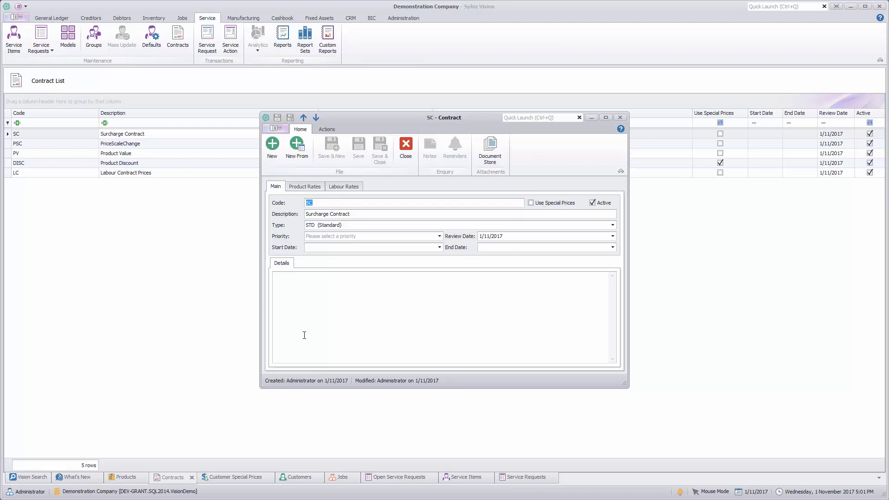
pyautogui.click(406, 145)
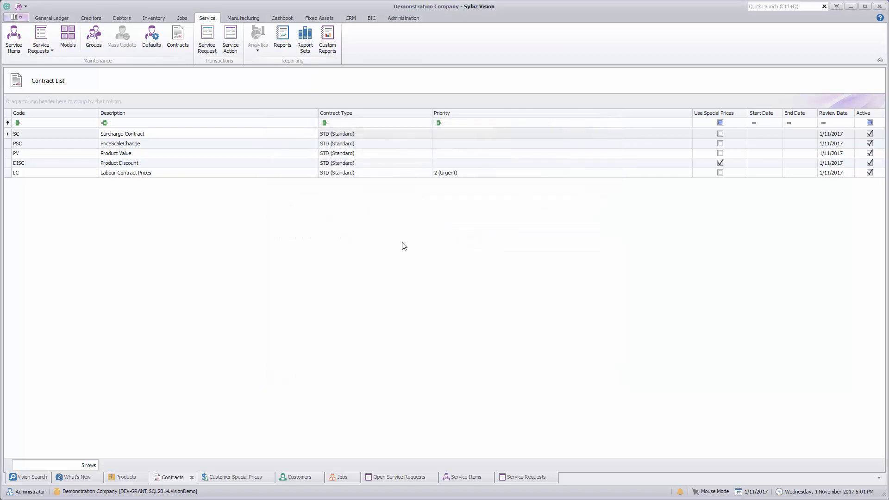
# - Review the product rates of the PriceScaleChange and Product Value contracts
pyautogui.doubleClick(116, 145)
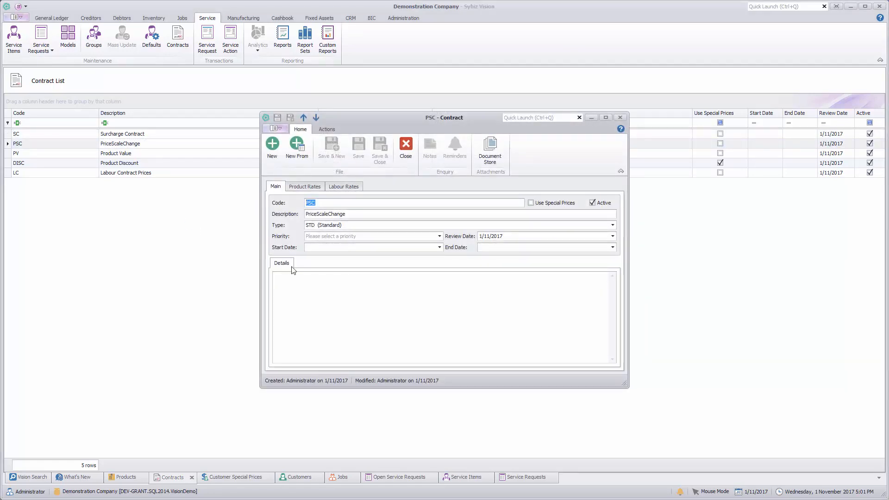
pyautogui.click(314, 187)
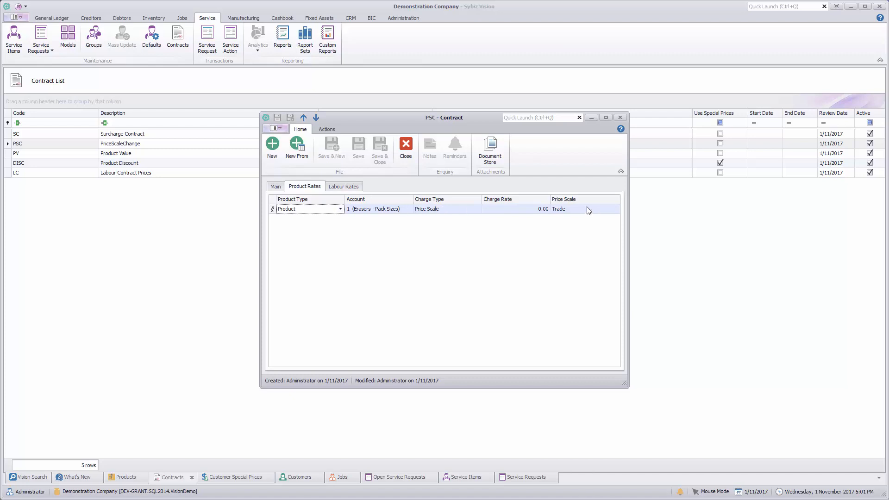
pyautogui.click(408, 153)
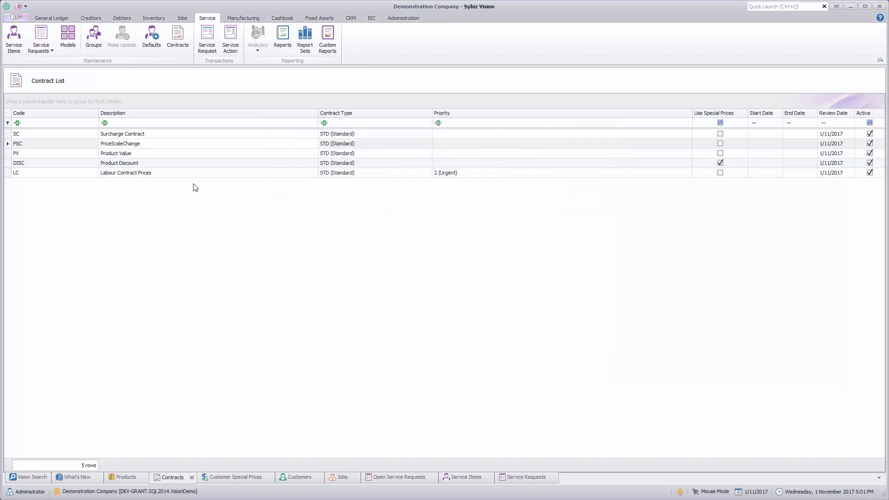
pyautogui.doubleClick(147, 156)
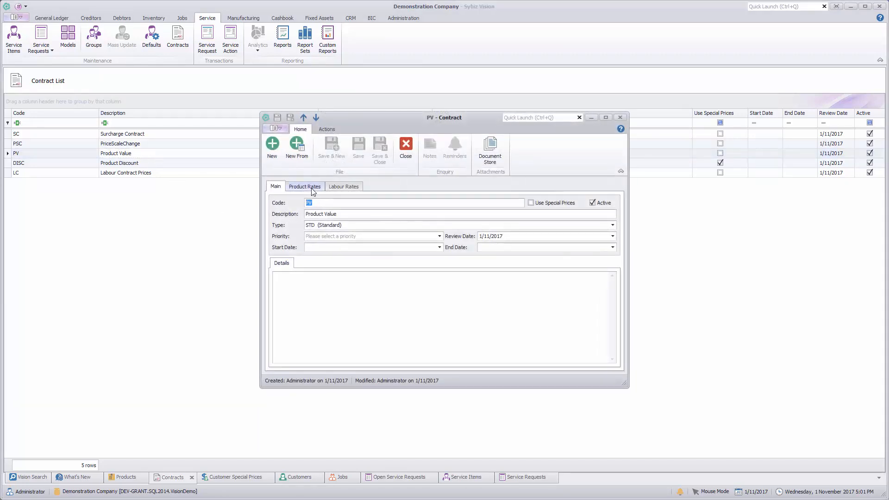
pyautogui.click(312, 188)
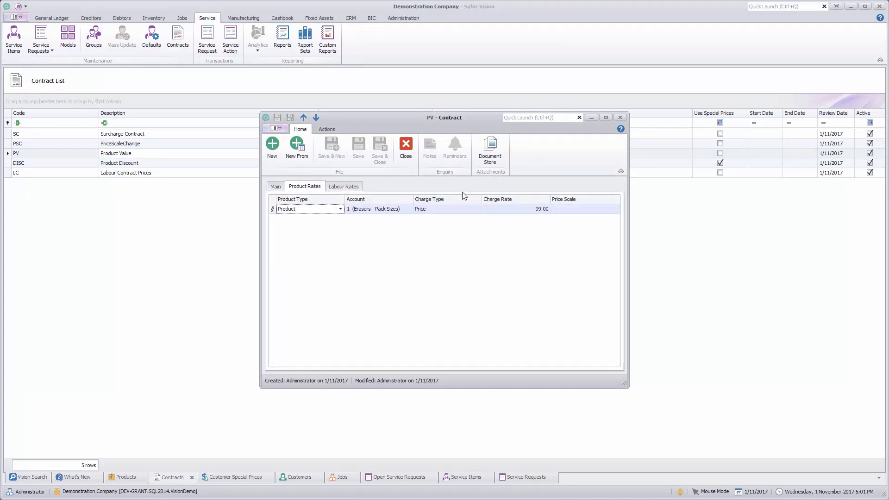
pyautogui.click(403, 147)
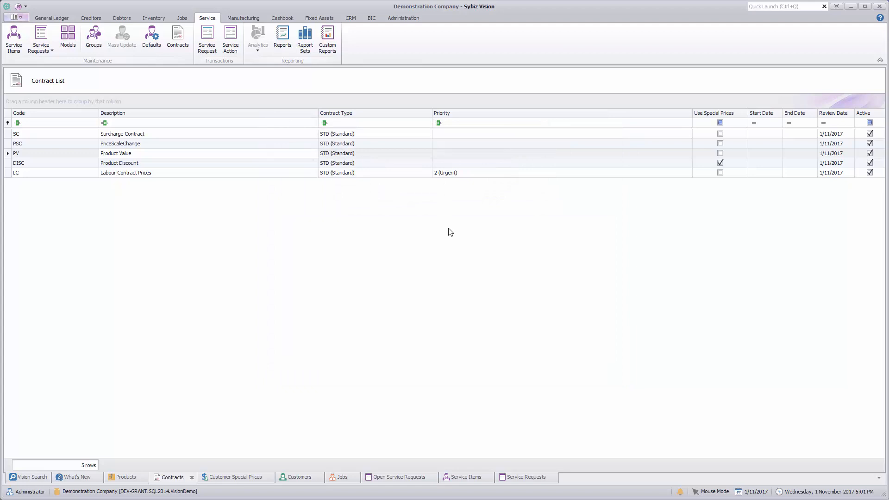
# - Review the Product Discount contract's product rates and special prices setting, and highlight the Labour Contract Prices contract in the list
pyautogui.click(160, 165)
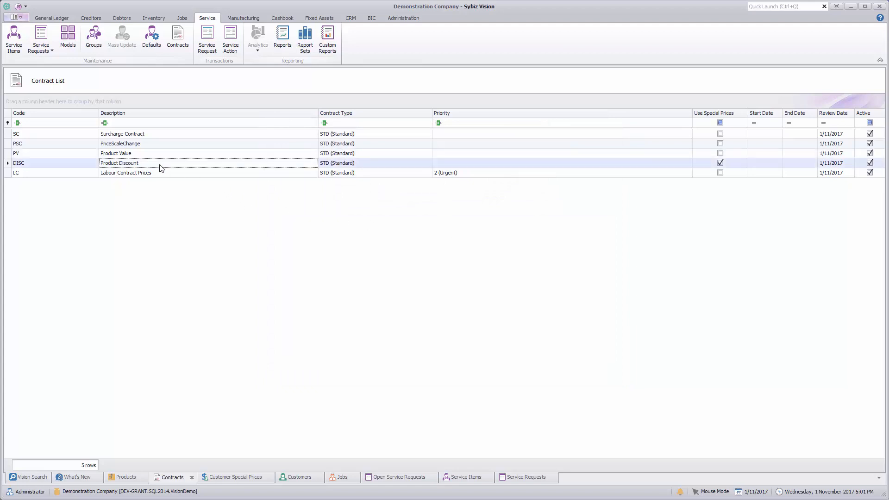
pyautogui.doubleClick(160, 167)
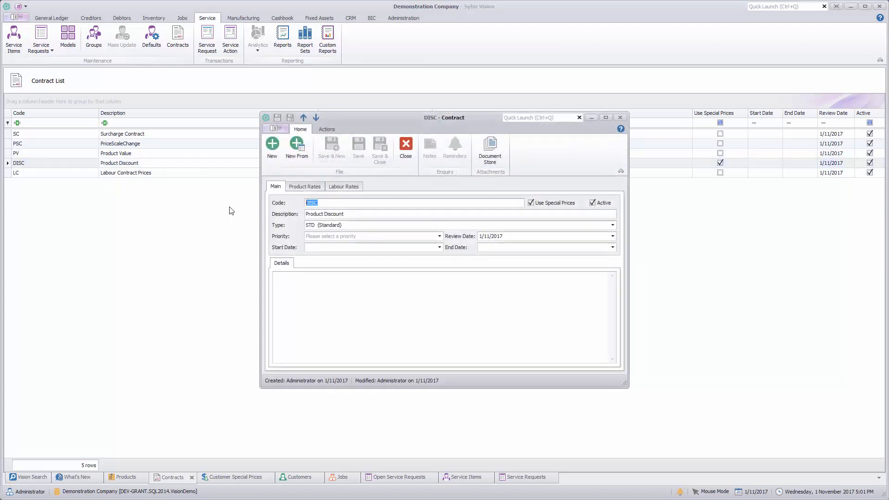
pyautogui.click(309, 187)
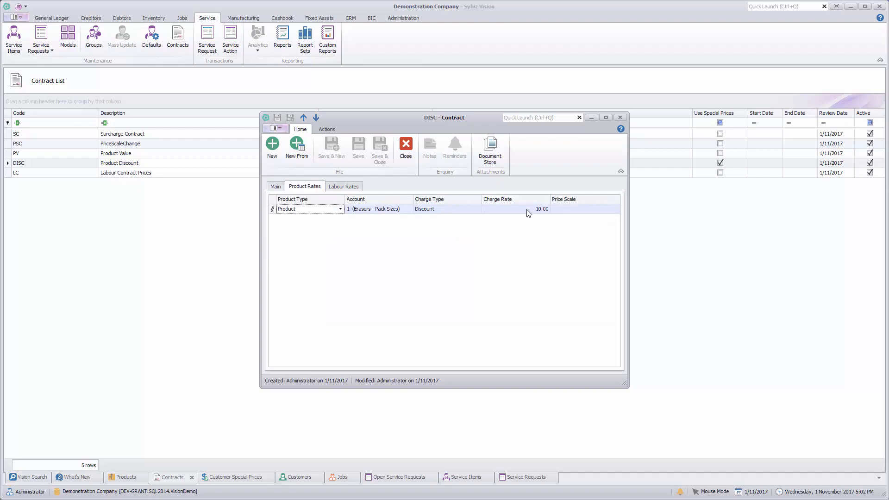
pyautogui.click(283, 190)
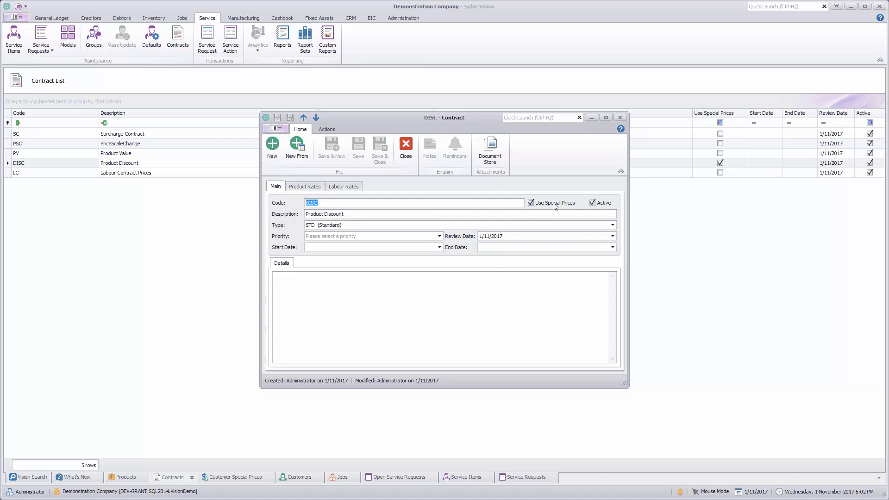
pyautogui.click(406, 145)
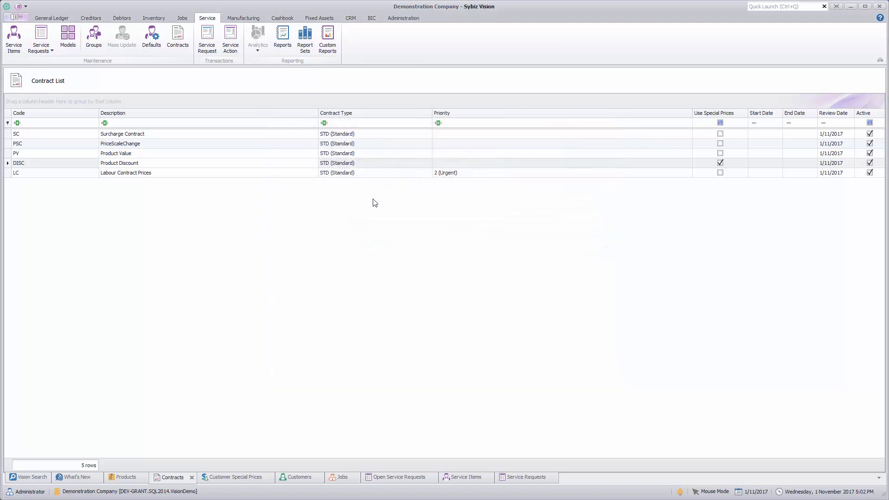
pyautogui.click(137, 173)
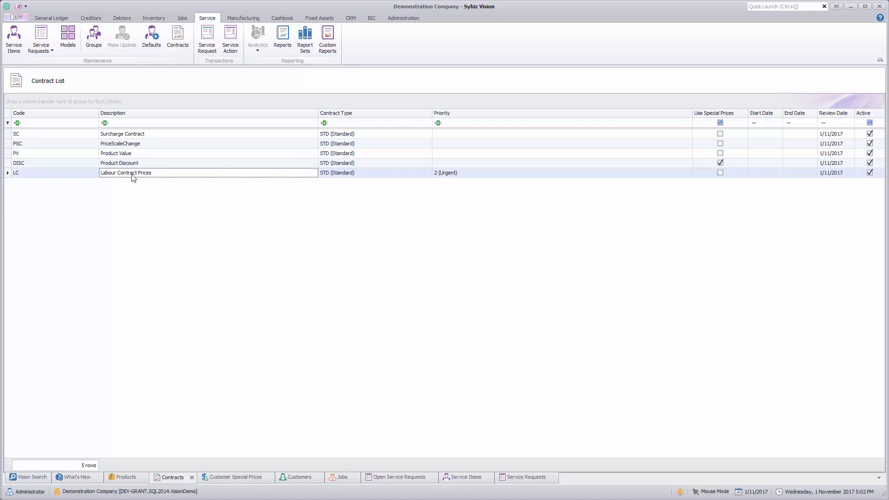
# - Open product 1 (Erasers - Pack Sizes) for editing and check its Retail and Trade selling prices
pyautogui.click(126, 477)
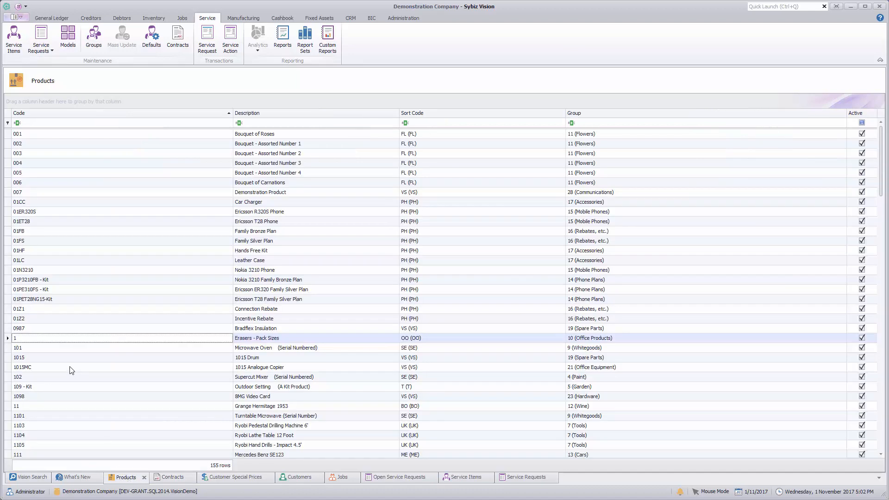
pyautogui.rightClick(36, 339)
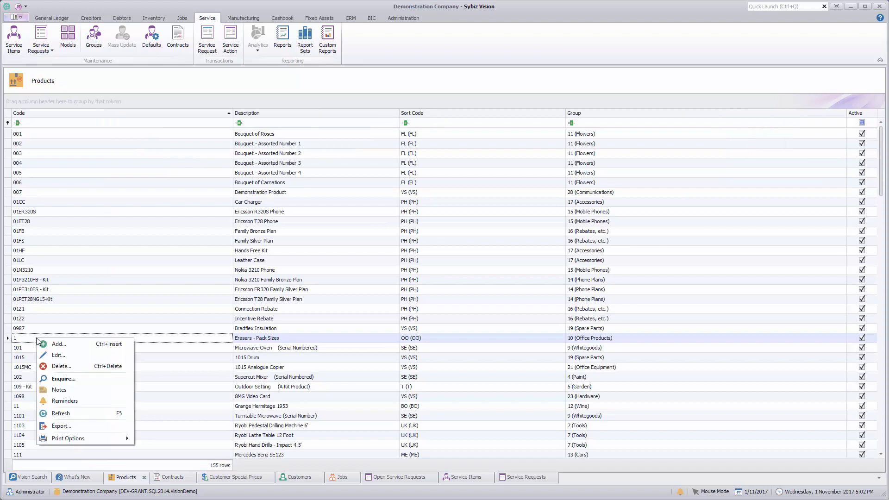
pyautogui.click(56, 355)
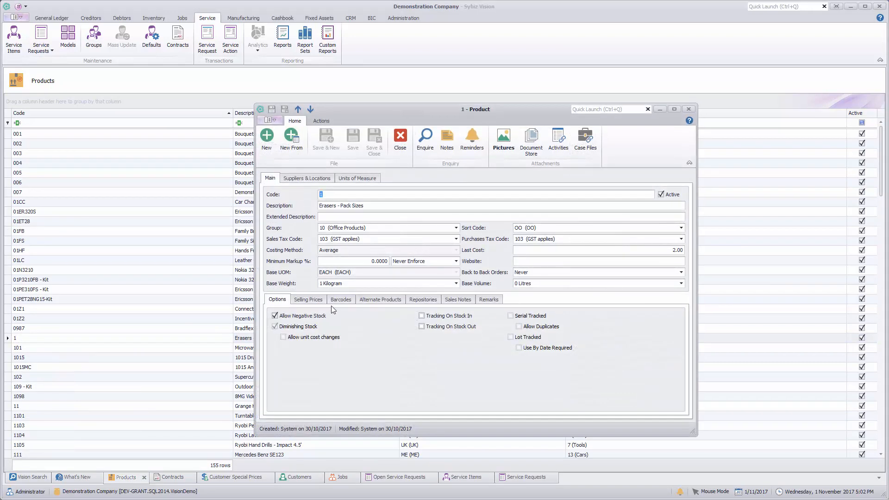
pyautogui.click(312, 303)
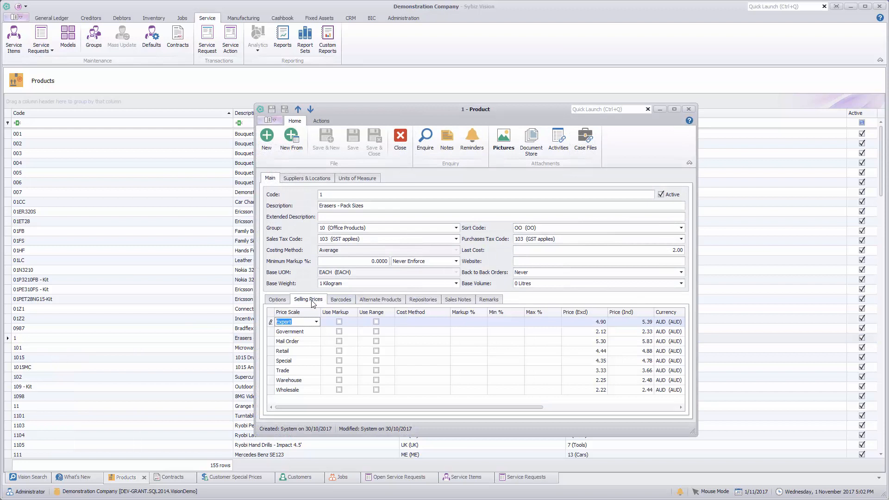
pyautogui.click(270, 352)
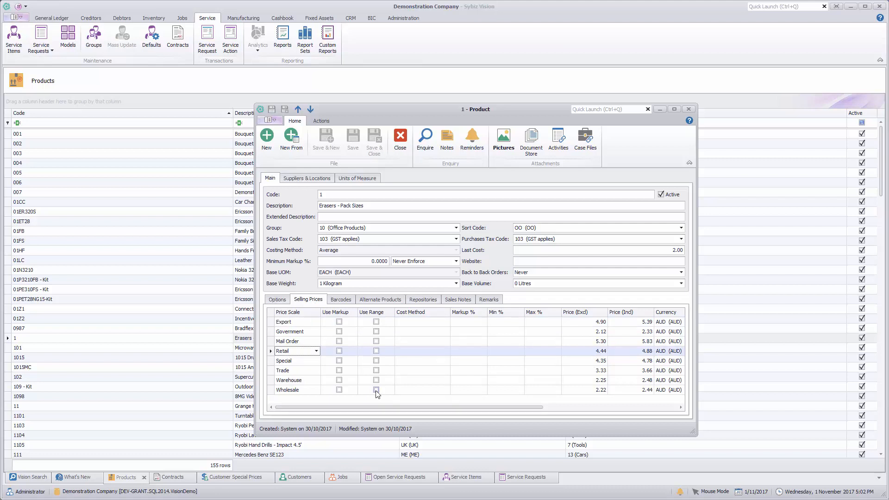
pyautogui.click(271, 371)
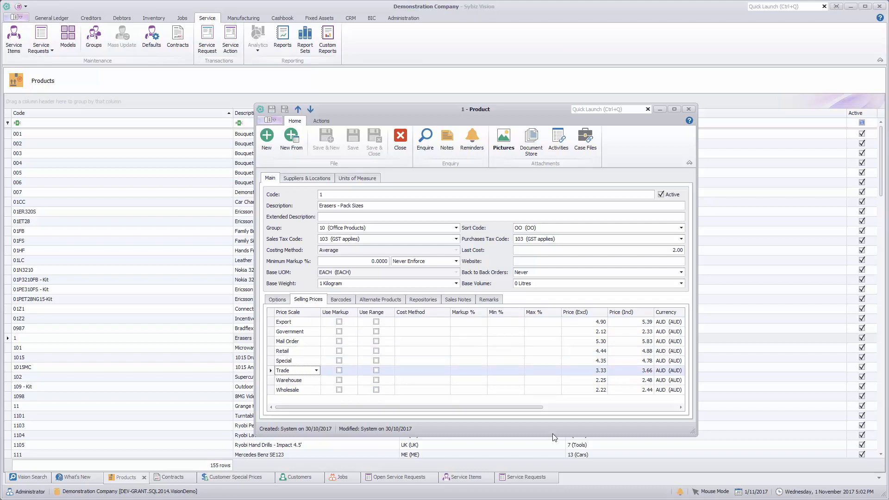
pyautogui.click(400, 140)
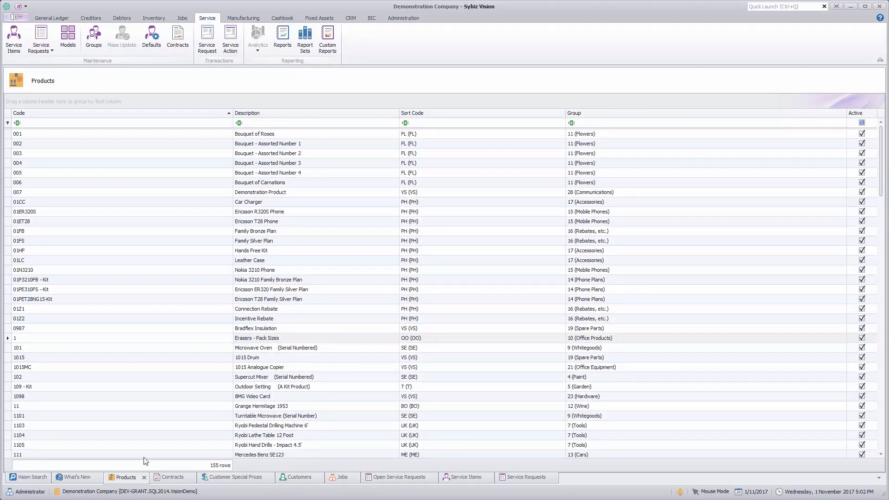
# - Check the discount line in the "Demo Customer - Eraser Special Price" customer special price table
pyautogui.click(224, 477)
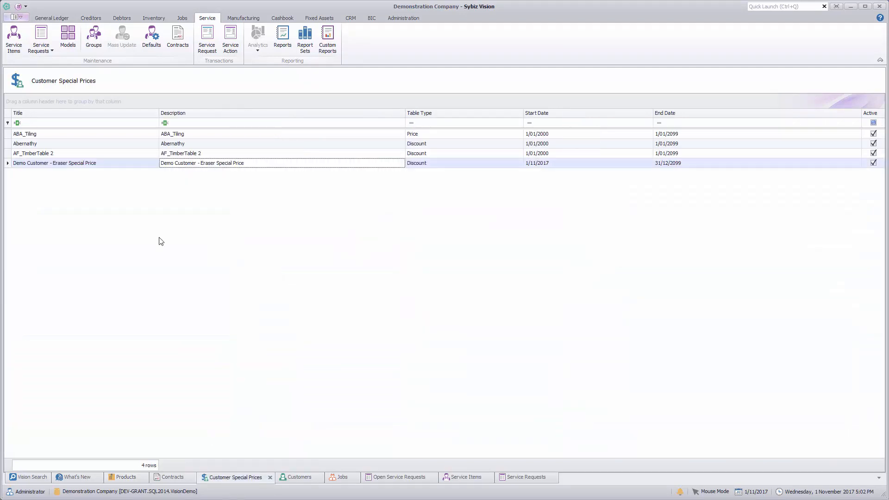
pyautogui.doubleClick(182, 166)
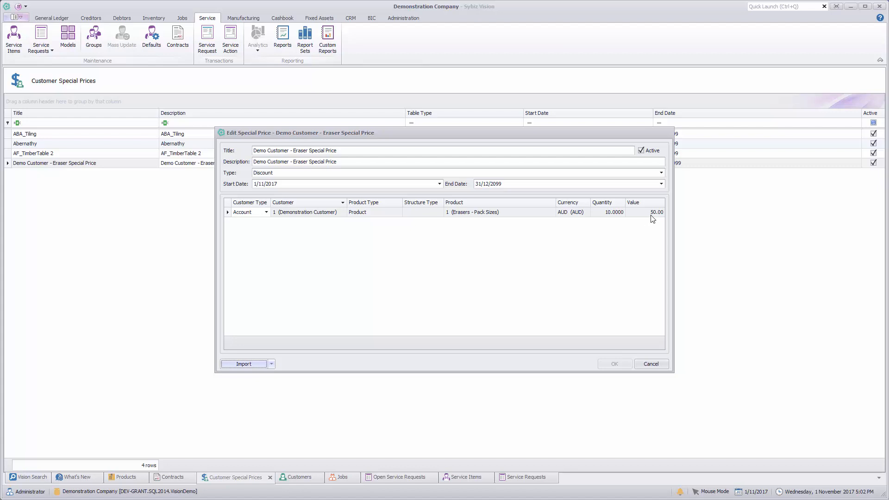
pyautogui.click(663, 364)
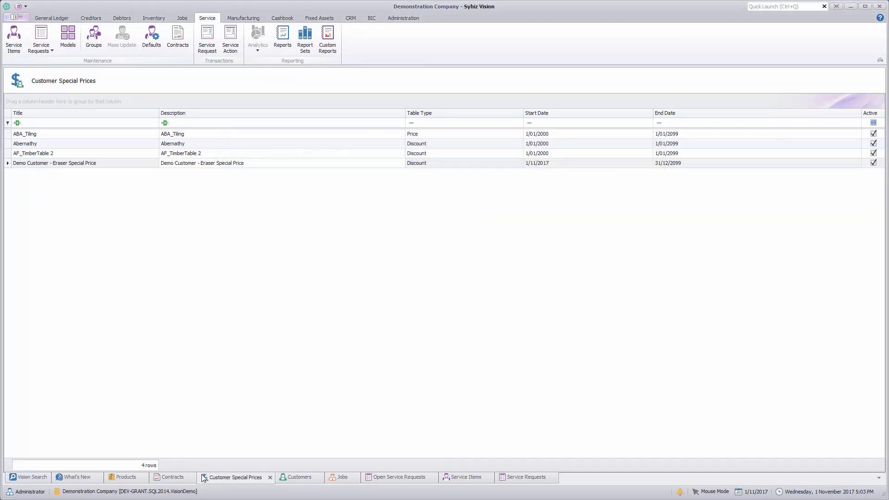
# - Add the SC (Surcharge Contract) contract to the Demonstration Customer's record and save it
pyautogui.click(296, 478)
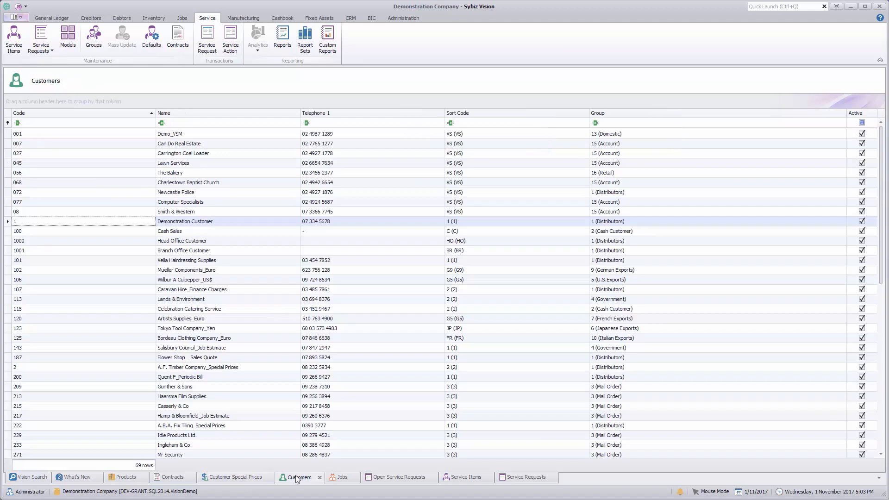
pyautogui.rightClick(48, 223)
pyautogui.click(76, 241)
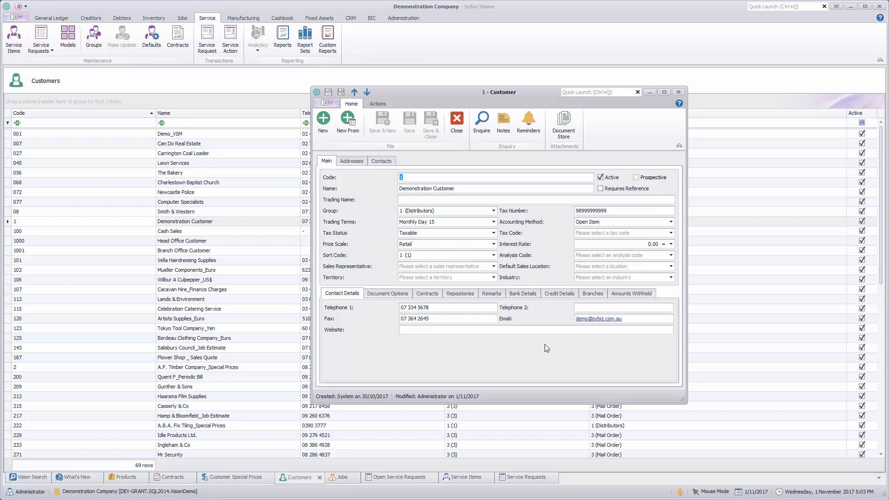
pyautogui.click(427, 293)
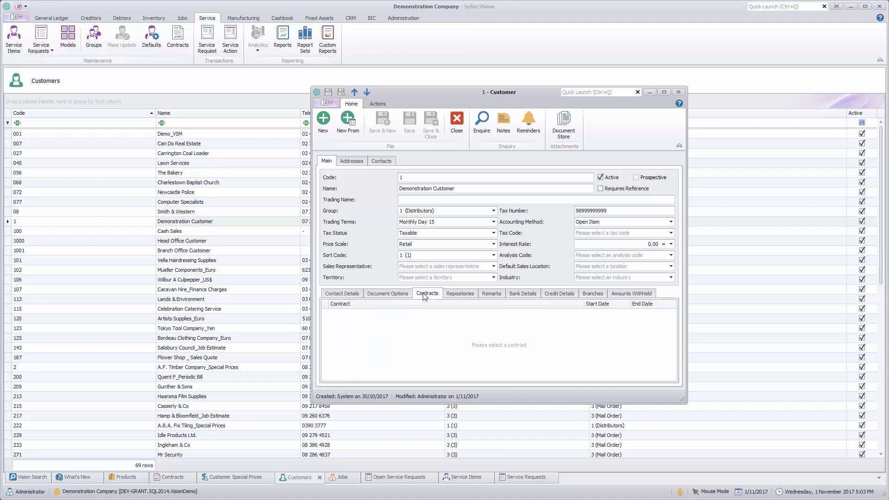
pyautogui.rightClick(440, 326)
pyautogui.click(474, 335)
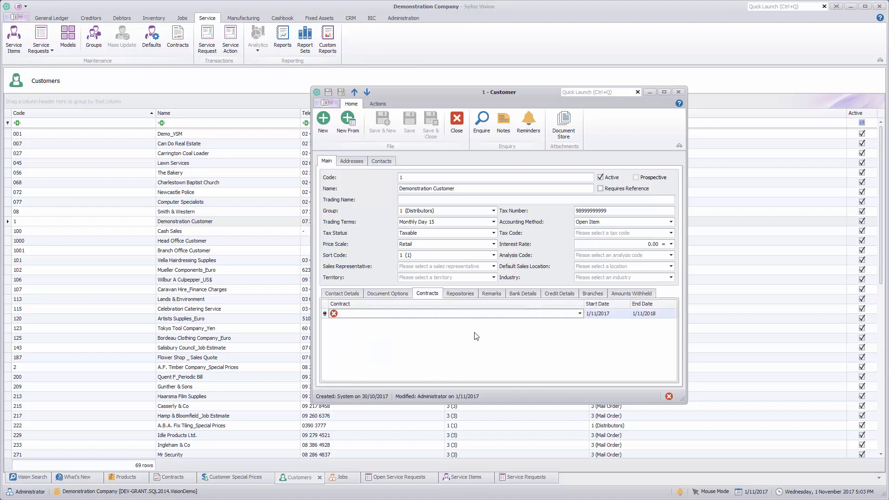
pyautogui.click(579, 314)
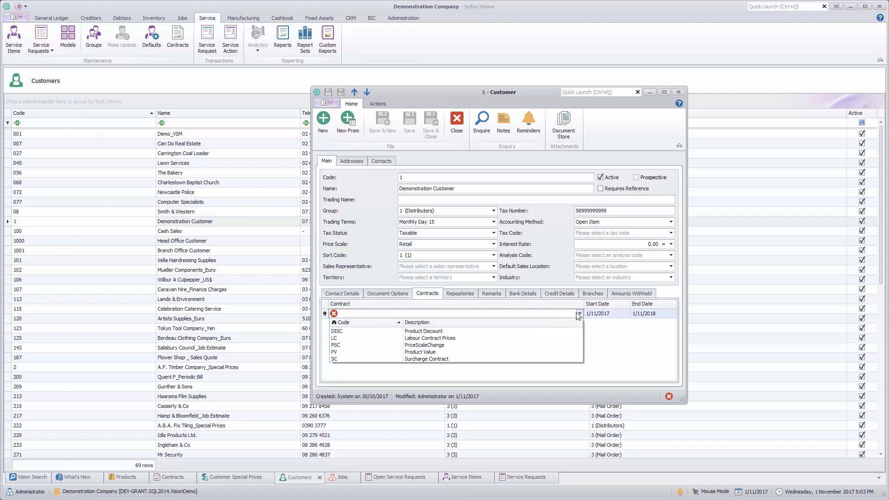
pyautogui.click(427, 359)
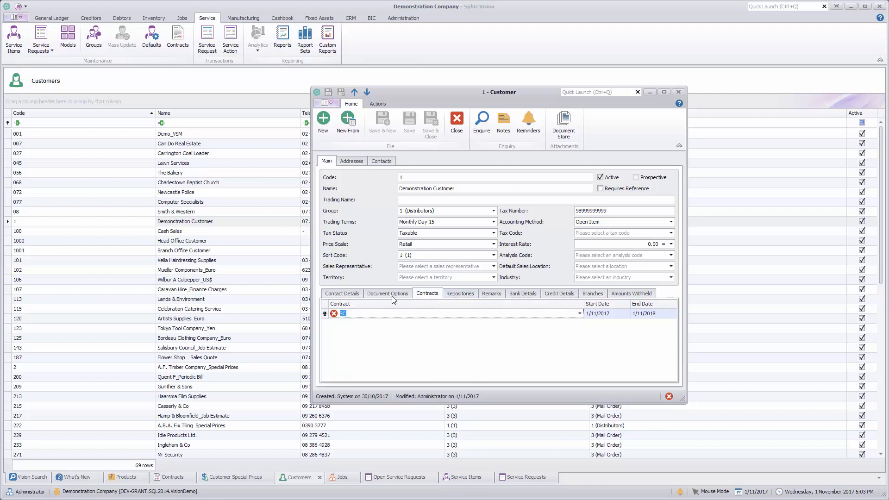
pyautogui.press('Tab')
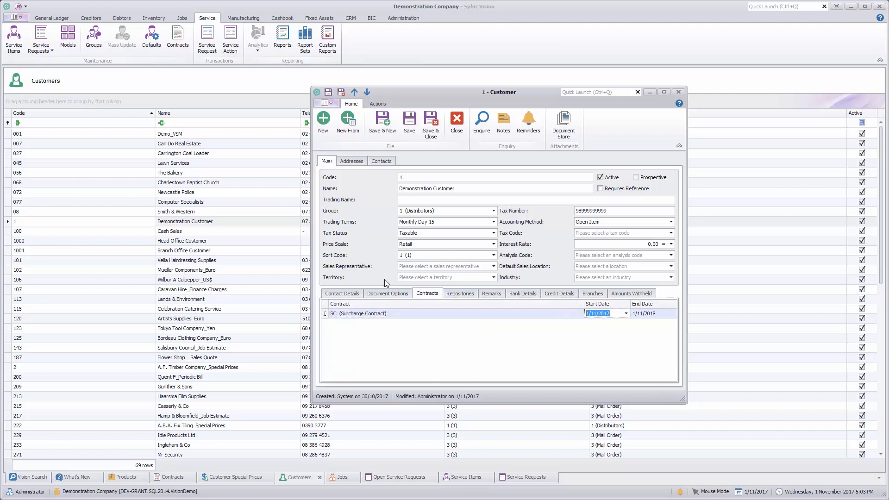
pyautogui.click(430, 130)
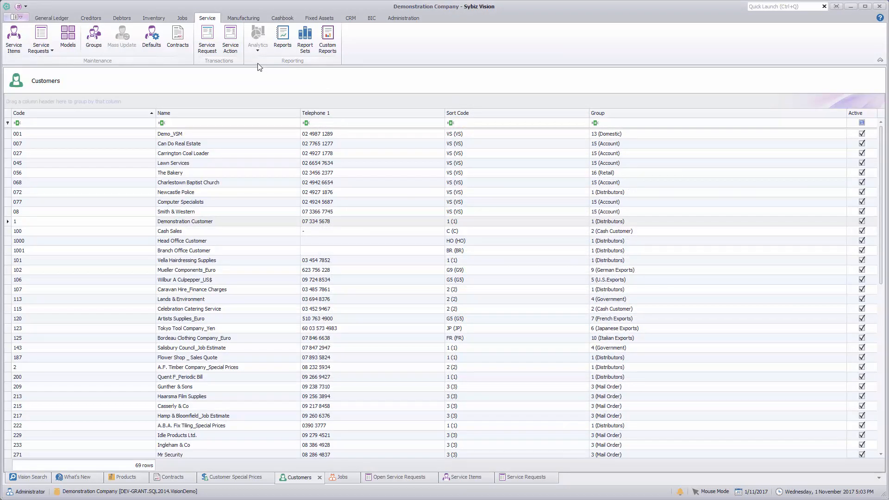
# - Check the Surcharge Contract price of product 1 (Erasers - Pack Sizes) on a new sales invoice for the Demonstration Customer, discarding the invoice unsaved
pyautogui.click(121, 18)
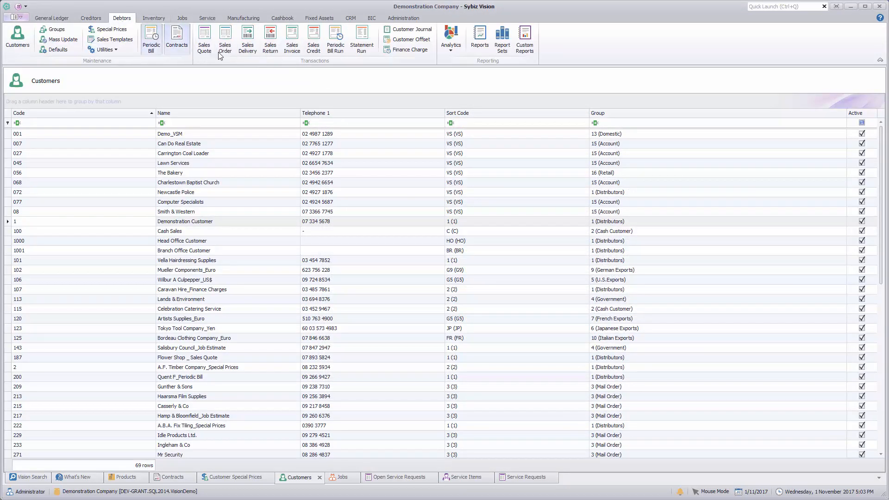
pyautogui.click(292, 39)
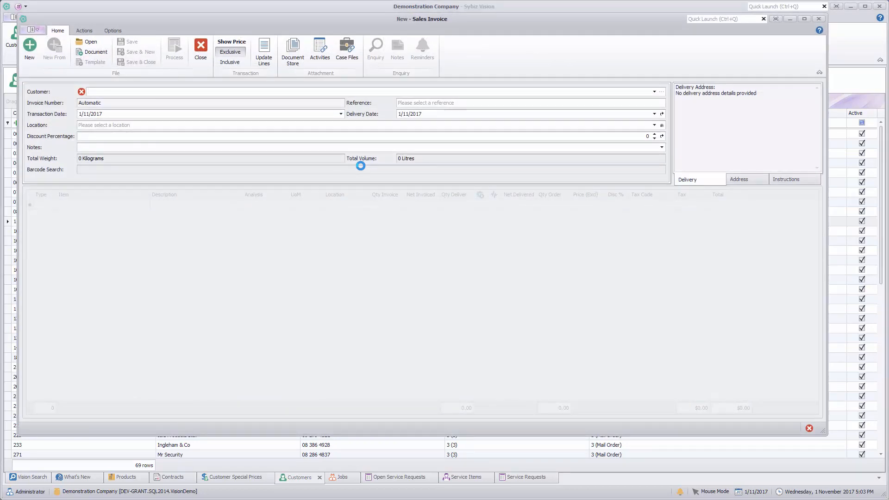
pyautogui.write('1')
pyautogui.press('Tab')
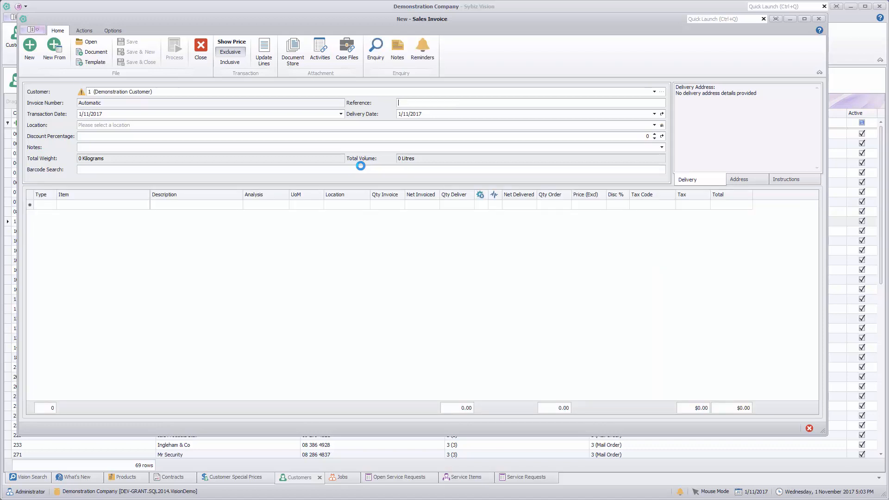
pyautogui.click(131, 206)
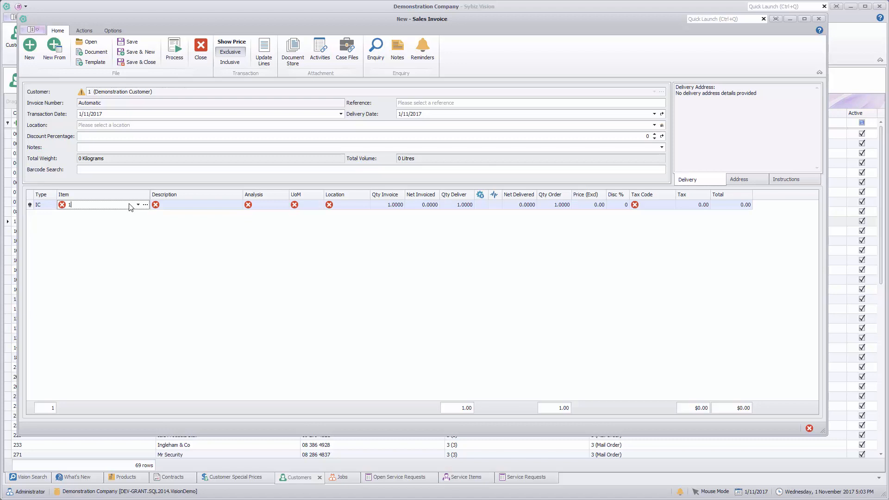
pyautogui.write('1')
pyautogui.press('Tab')
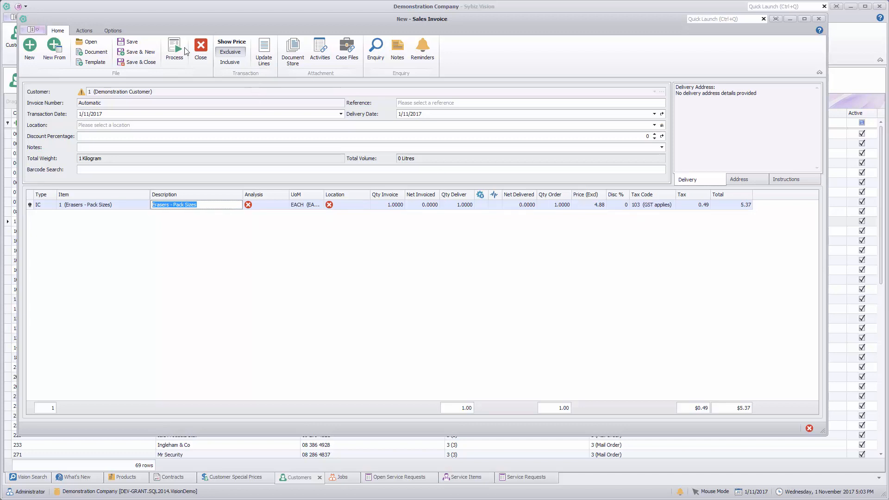
pyautogui.click(200, 49)
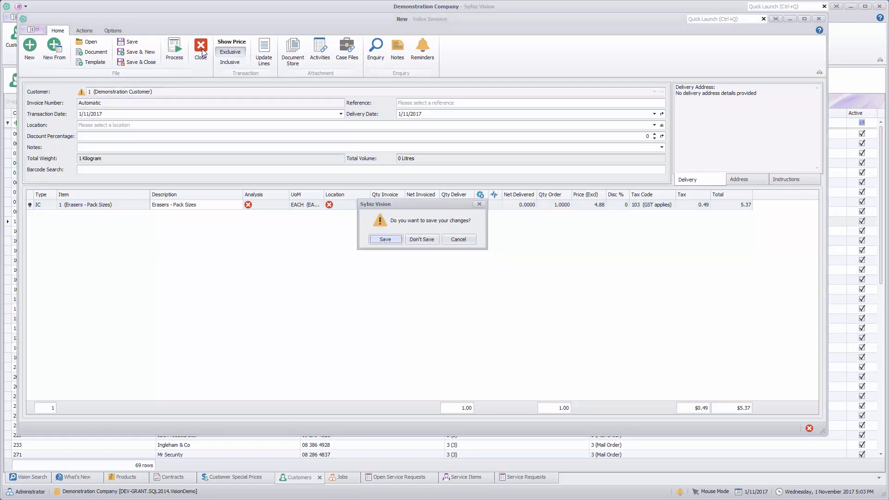
pyautogui.click(423, 240)
# - Change the Demonstration Customer's contract to PV (Product Value) and save the record
pyautogui.rightClick(225, 223)
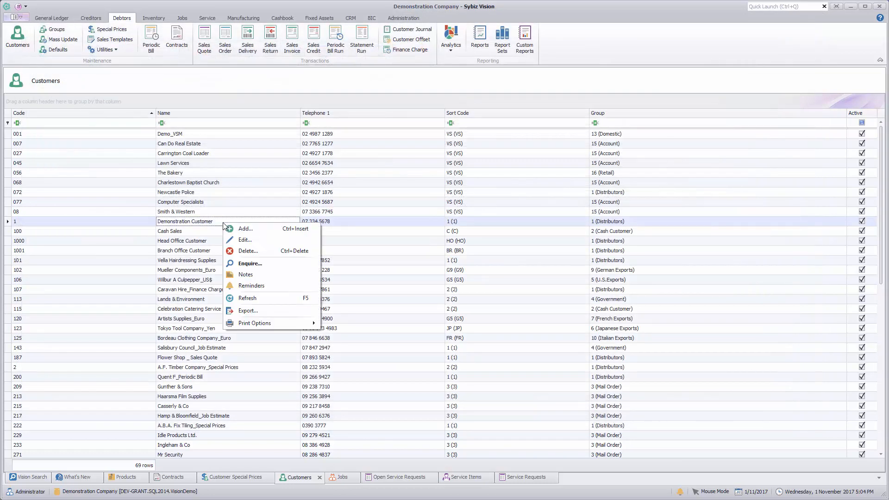
pyautogui.click(244, 240)
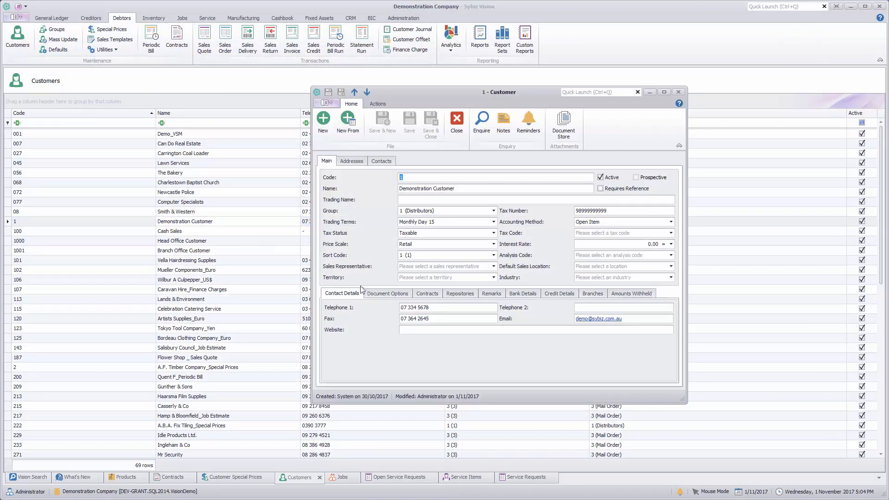
pyautogui.click(431, 296)
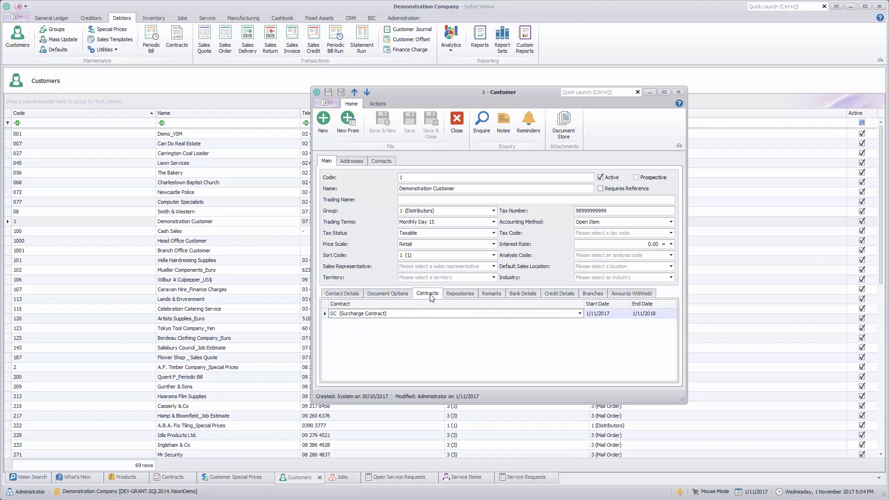
pyautogui.click(579, 314)
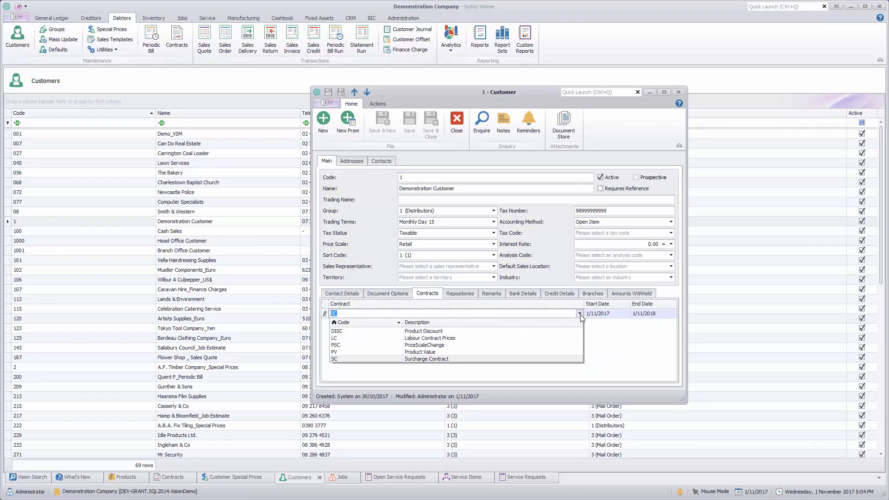
pyautogui.click(429, 352)
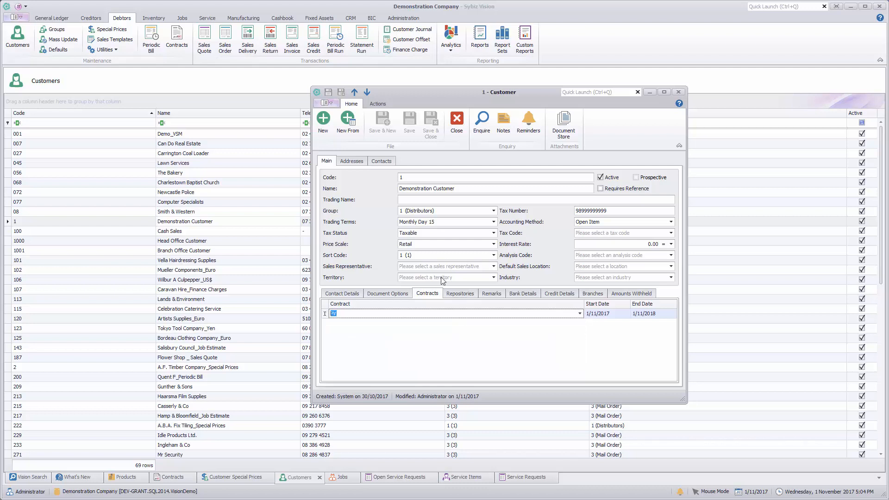
pyautogui.press('Tab')
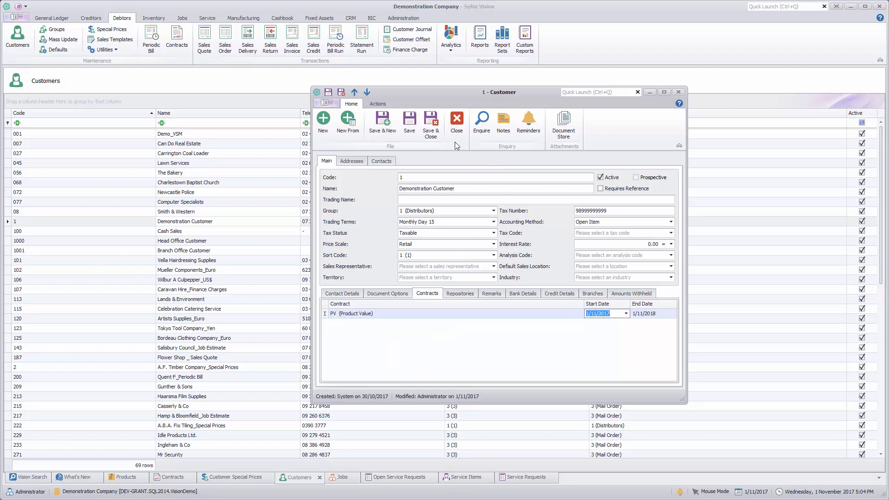
pyautogui.click(431, 123)
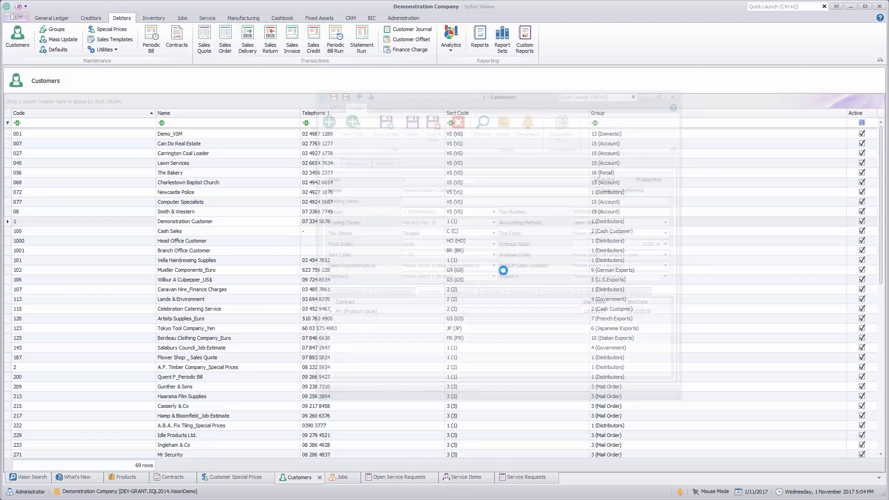
# - Check the Product Value contract price of product 1 (Erasers - Pack Sizes) on a new Demonstration Customer sales invoice, discarding it unsaved
pyautogui.click(292, 38)
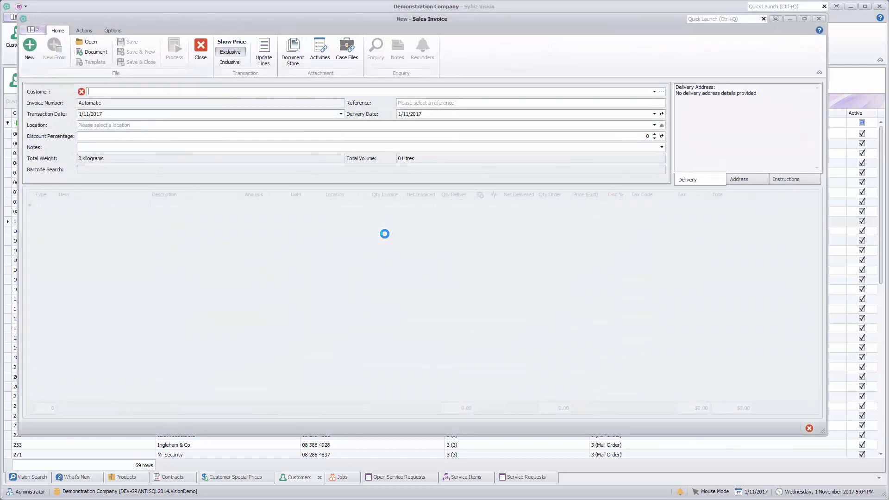
pyautogui.write('1')
pyautogui.press('Tab')
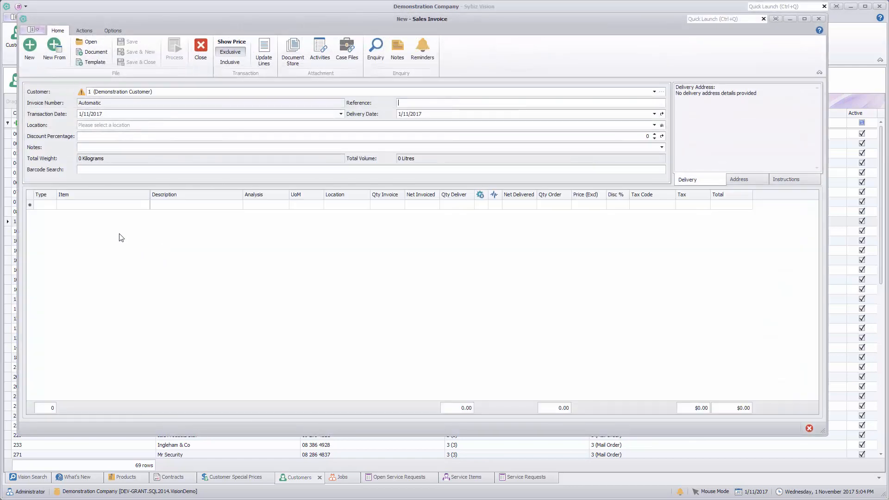
pyautogui.click(104, 206)
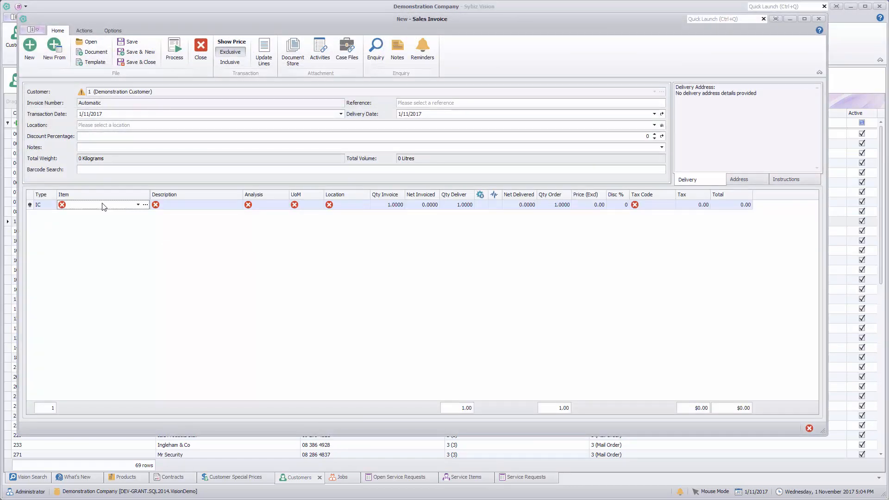
pyautogui.press('Tab')
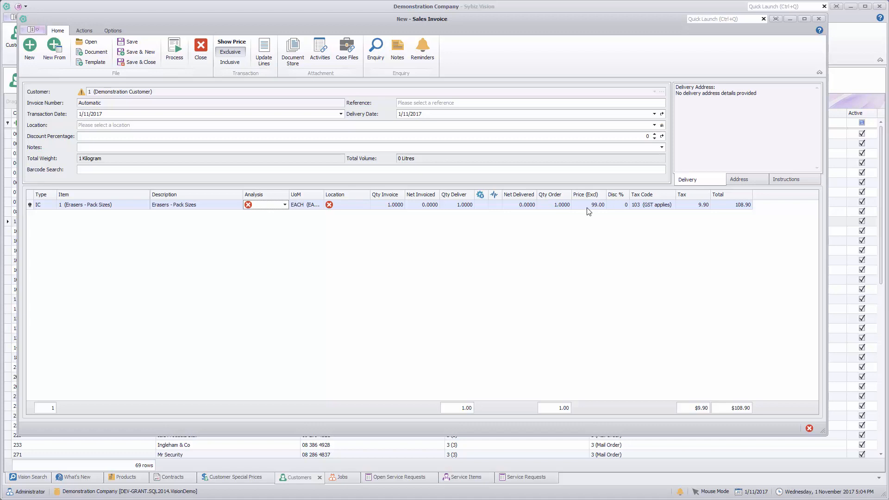
pyautogui.click(200, 46)
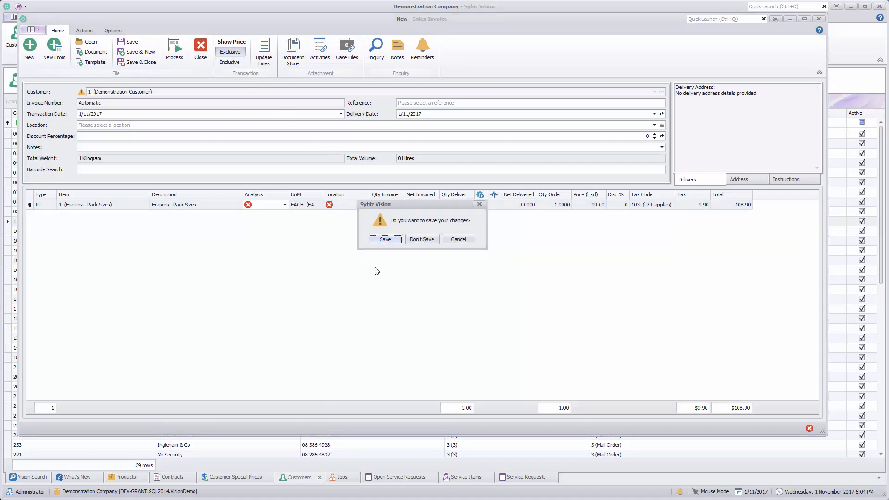
pyautogui.click(419, 240)
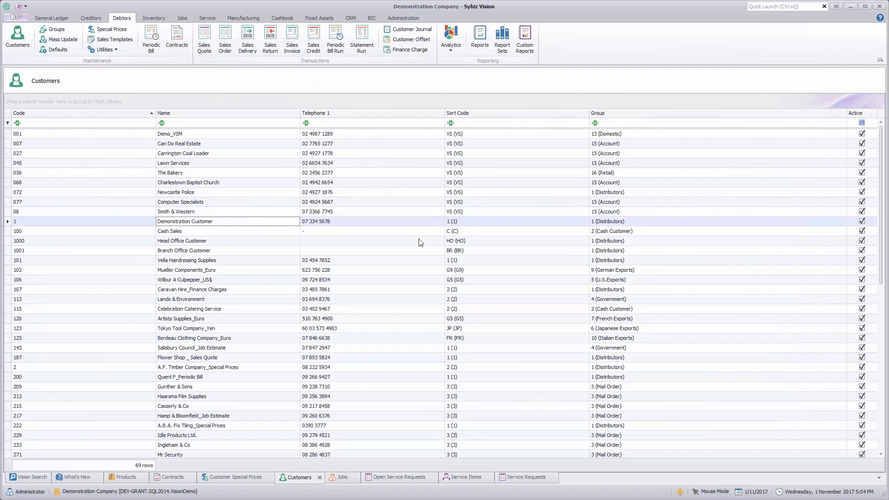
# - Change the Demonstration Customer's contract to PSC (PriceScaleChange) and save the record
pyautogui.rightClick(178, 223)
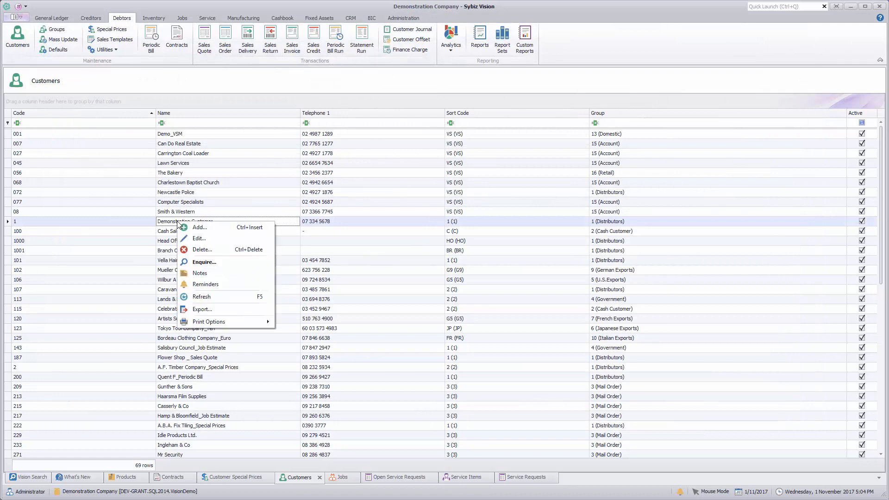
pyautogui.click(199, 238)
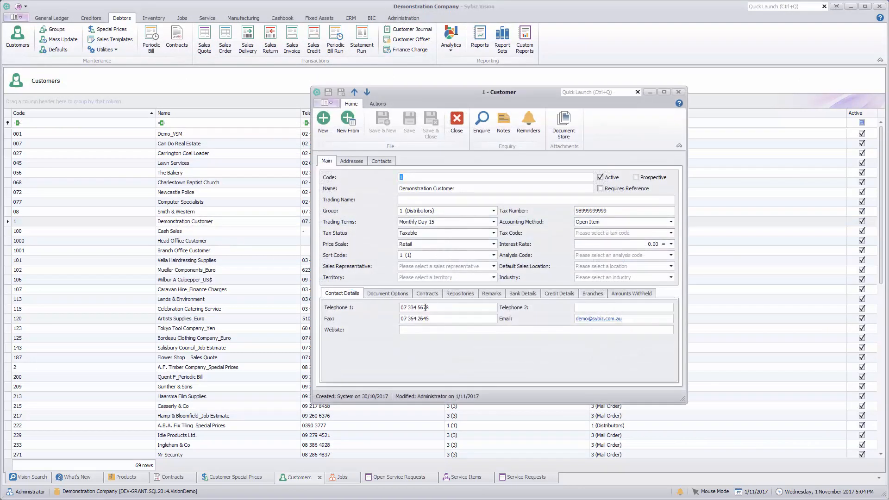
pyautogui.click(427, 293)
pyautogui.write('PV')
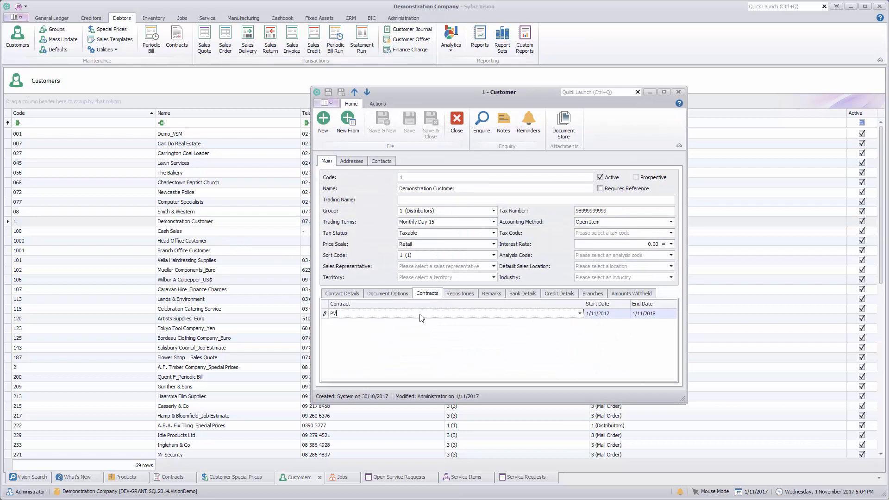
pyautogui.click(579, 314)
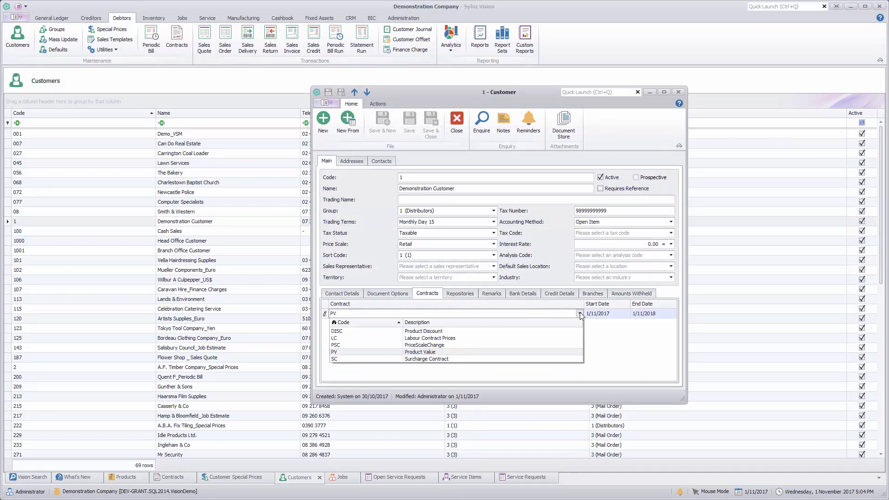
pyautogui.click(415, 347)
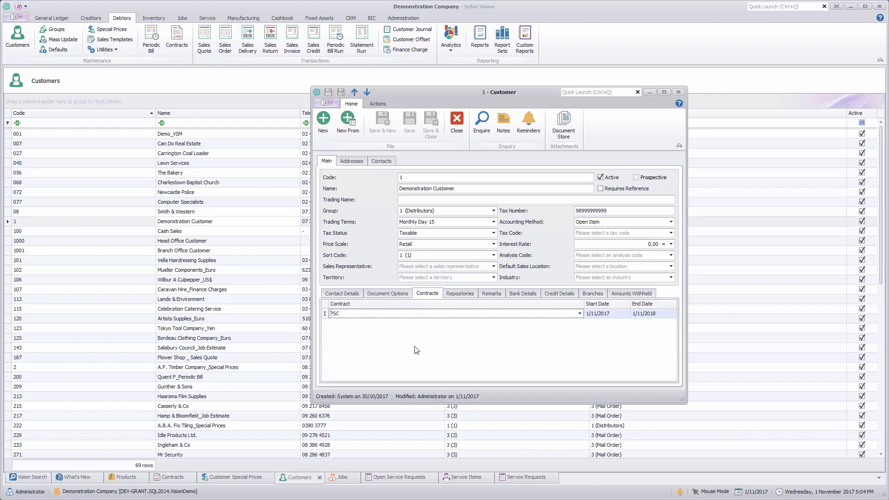
pyautogui.press('Tab')
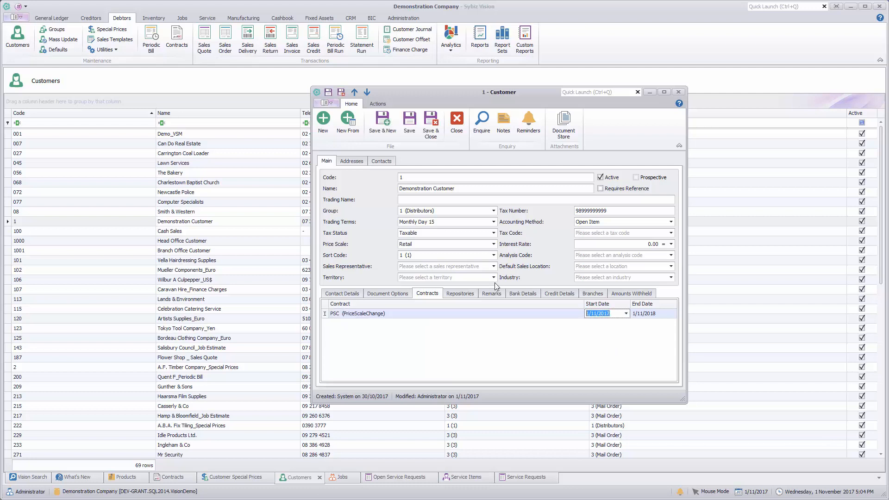
pyautogui.click(431, 123)
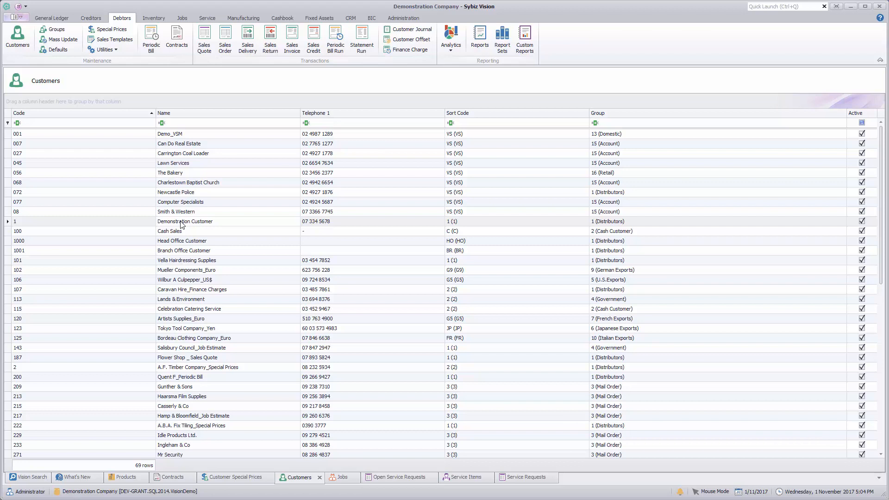
# - Check the PriceScaleChange contract price of product 1 (Erasers - Pack Sizes) on a new Demonstration Customer sales invoice, discarding it unsaved
pyautogui.click(292, 39)
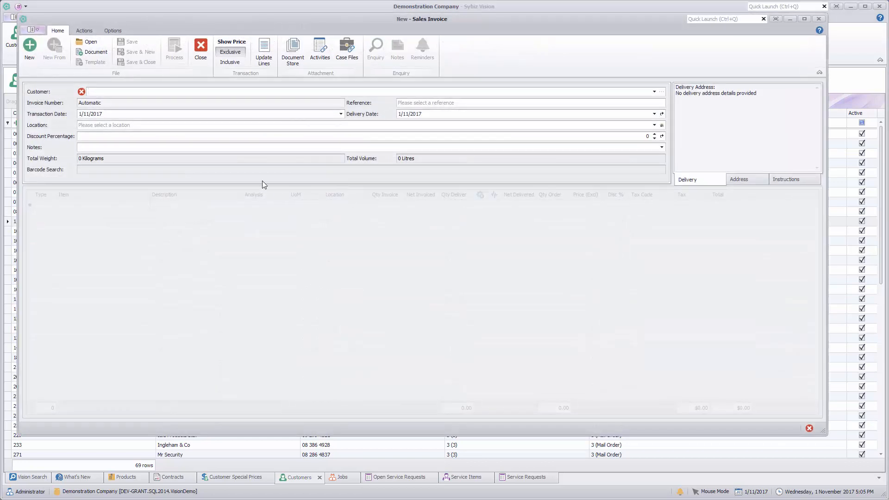
pyautogui.write('1')
pyautogui.press('Tab')
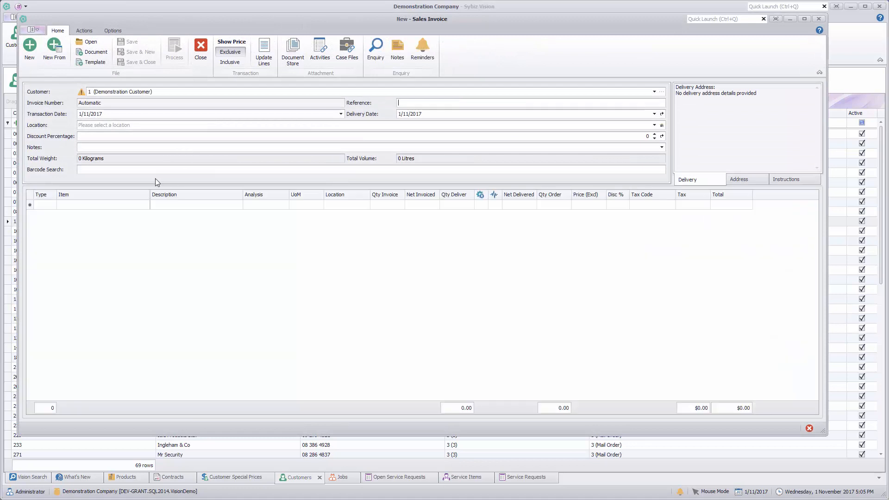
pyautogui.click(127, 206)
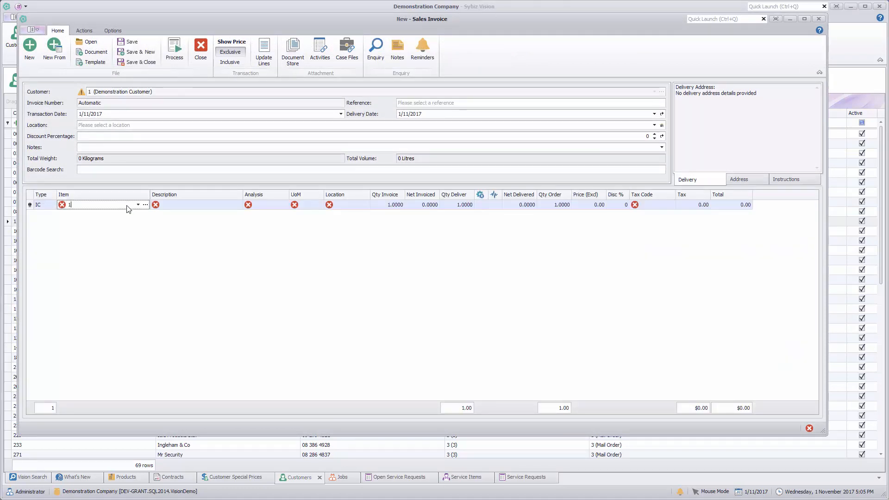
pyautogui.press('Tab')
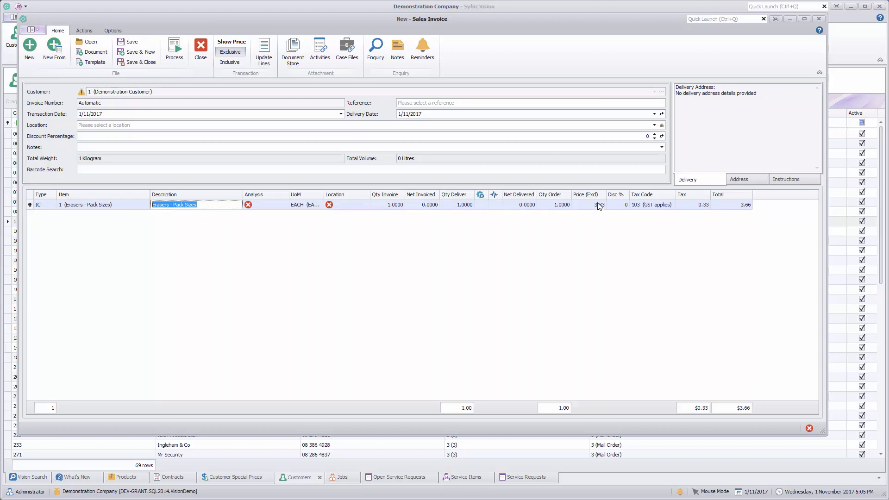
pyautogui.click(200, 46)
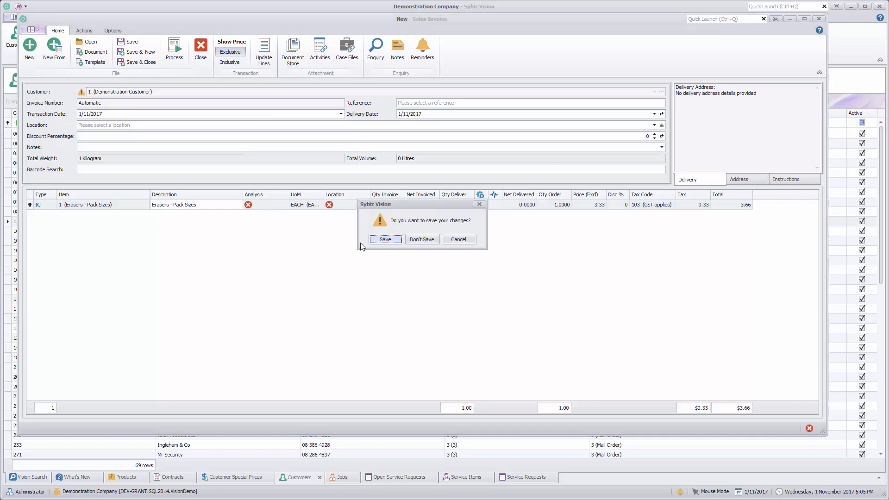
pyautogui.click(422, 239)
# - Change the Demonstration Customer's contract to DISC (Product Discount) and save the record
pyautogui.rightClick(223, 223)
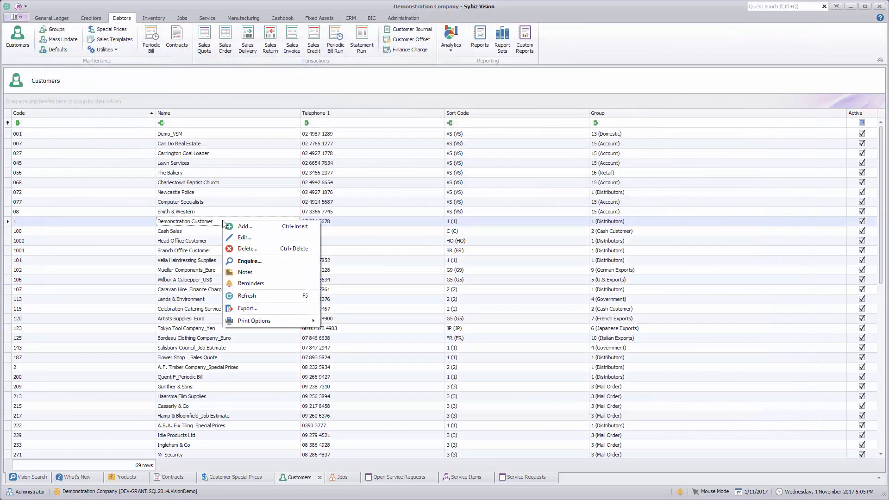
pyautogui.click(243, 237)
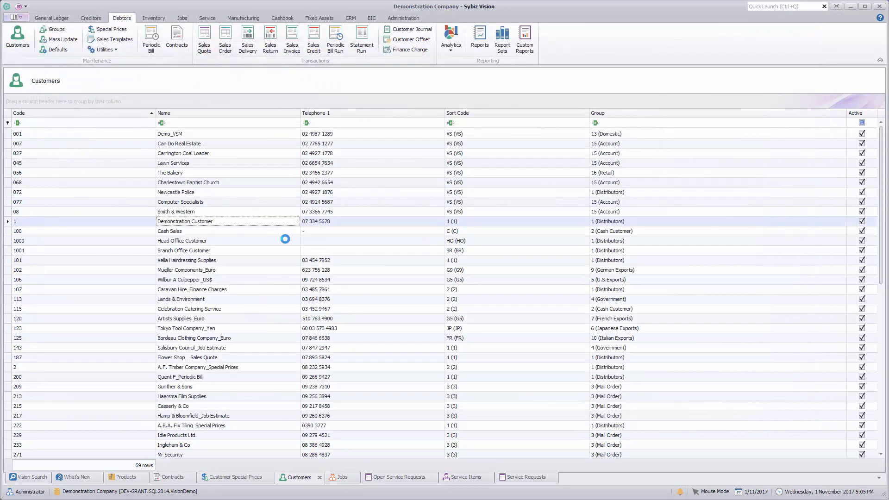
pyautogui.click(426, 293)
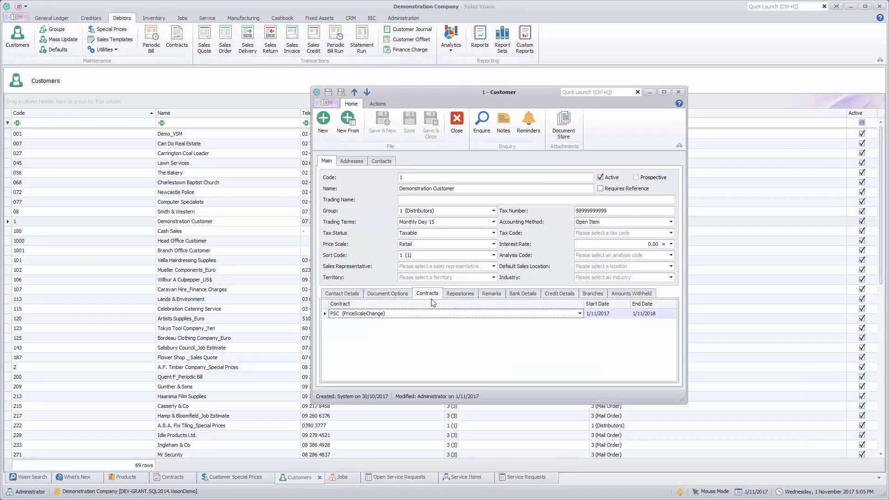
pyautogui.click(580, 313)
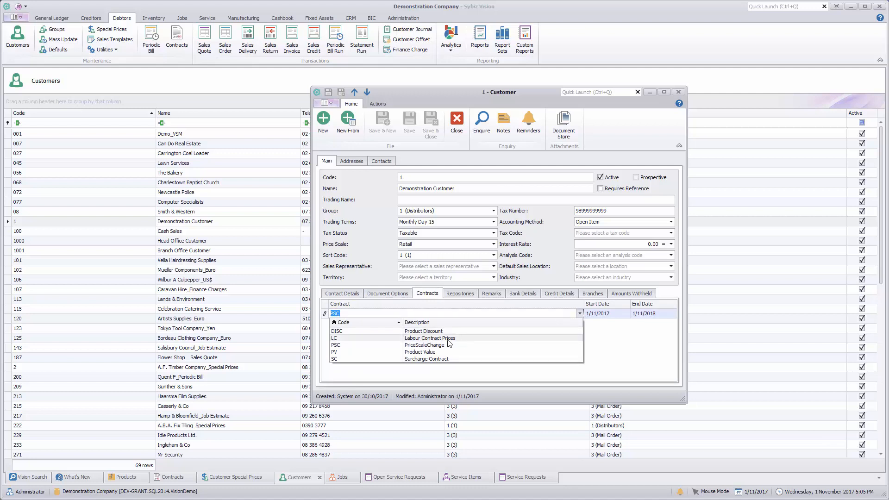
pyautogui.click(413, 332)
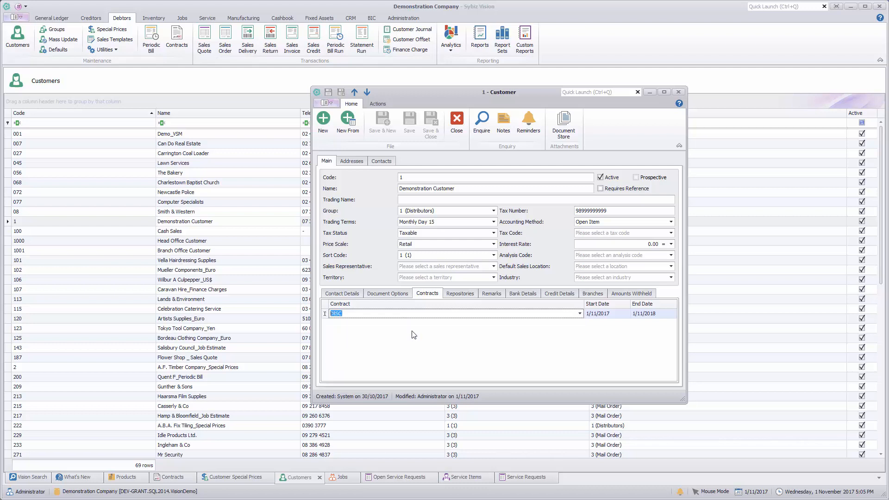
pyautogui.press('Tab')
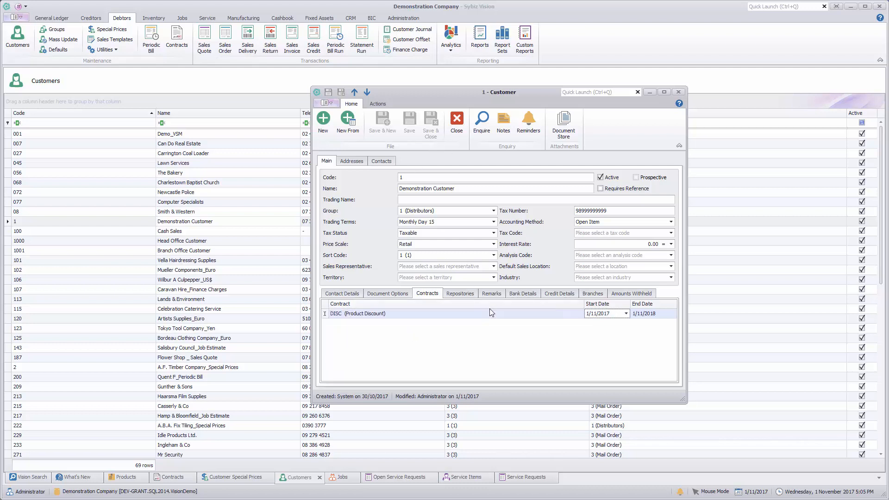
pyautogui.click(431, 124)
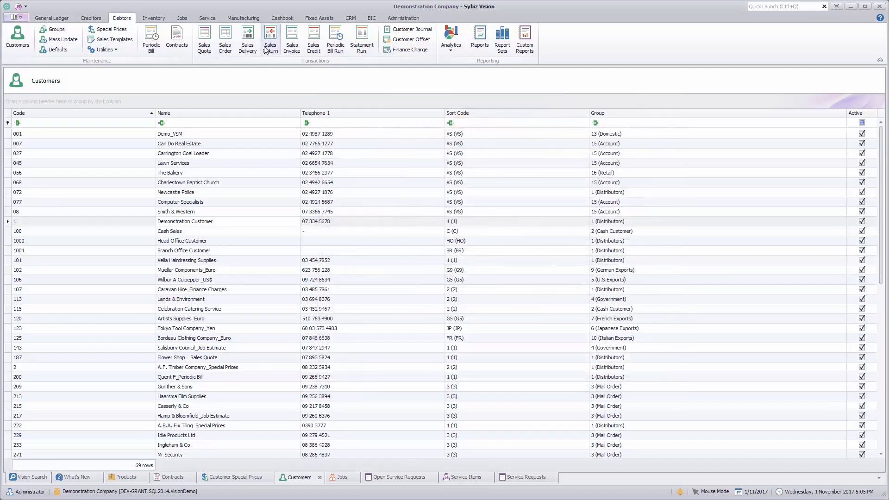
# - Enter product 1 (Erasers - Pack Sizes) on a new Demonstration Customer sales invoice to check its Product Discount contract pricing
pyautogui.click(292, 39)
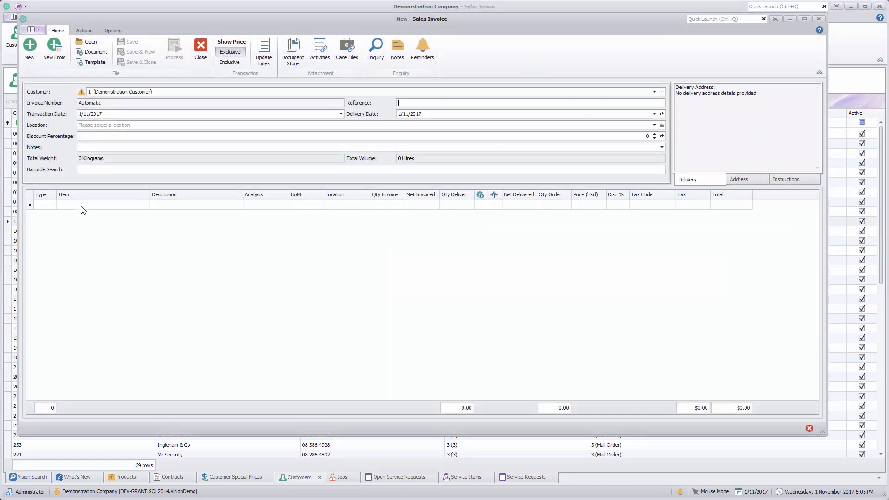
pyautogui.click(82, 206)
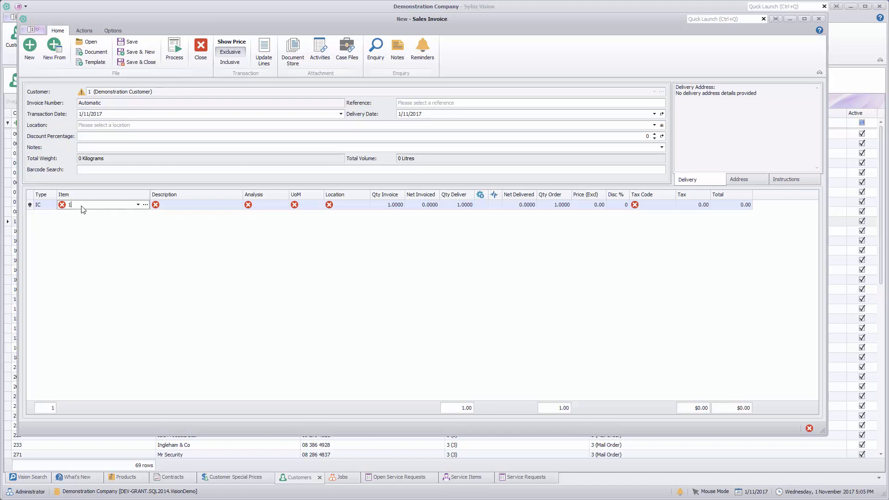
pyautogui.write('1')
pyautogui.press('Tab')
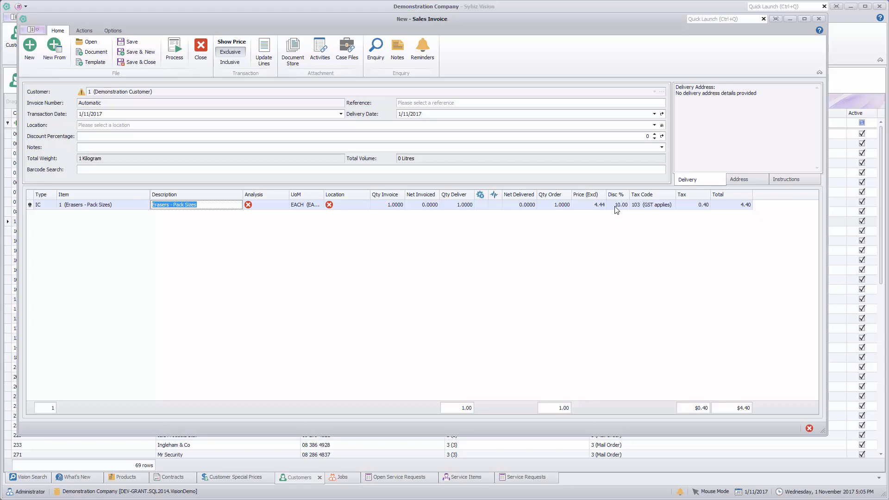
# - Check the eraser line's discount with analysis code 1, location 1 (SA - Main) and invoice quantity 10, discarding the invoice unsaved
pyautogui.press('Tab')
pyautogui.write('1')
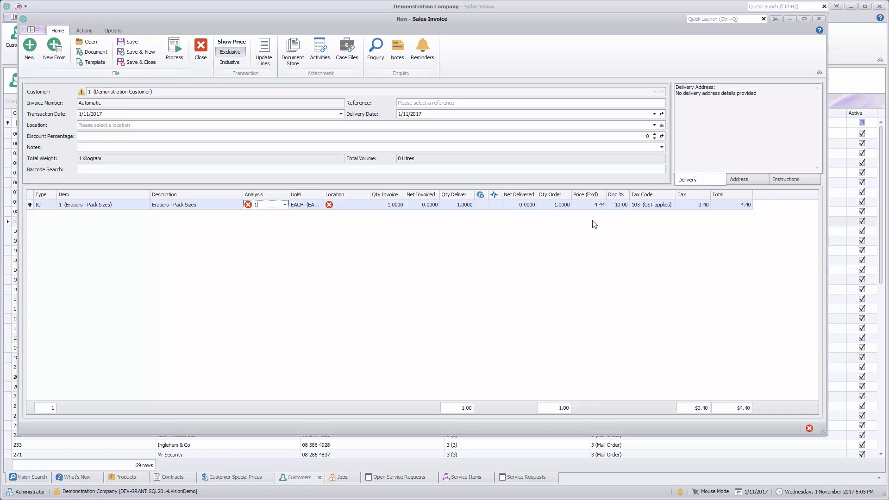
pyautogui.press('Tab')
pyautogui.write('1')
pyautogui.press('Tab')
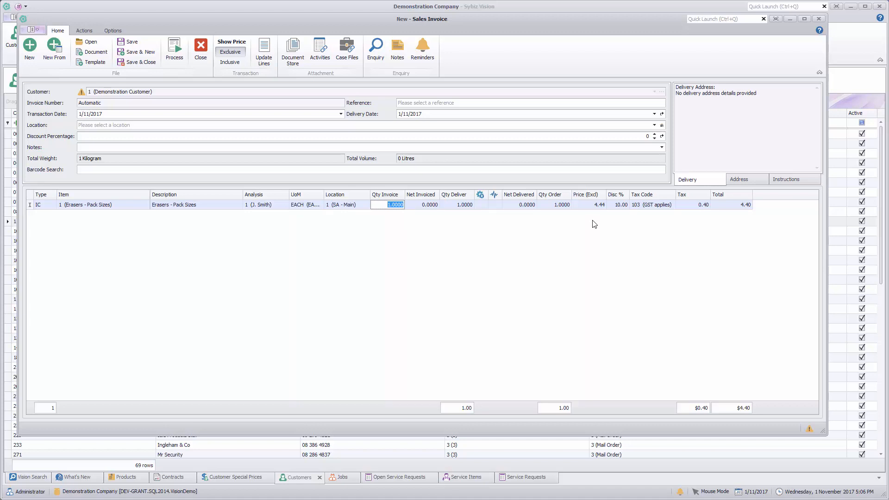
pyautogui.write('10')
pyautogui.press('Tab')
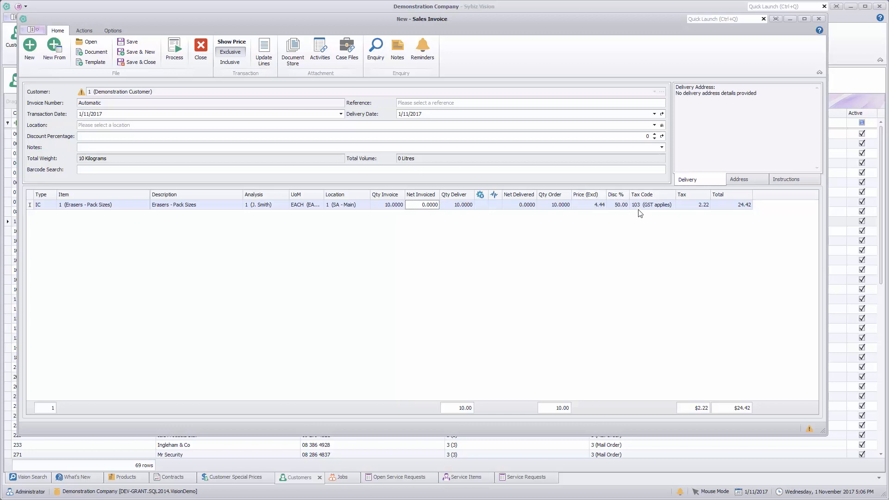
pyautogui.click(202, 48)
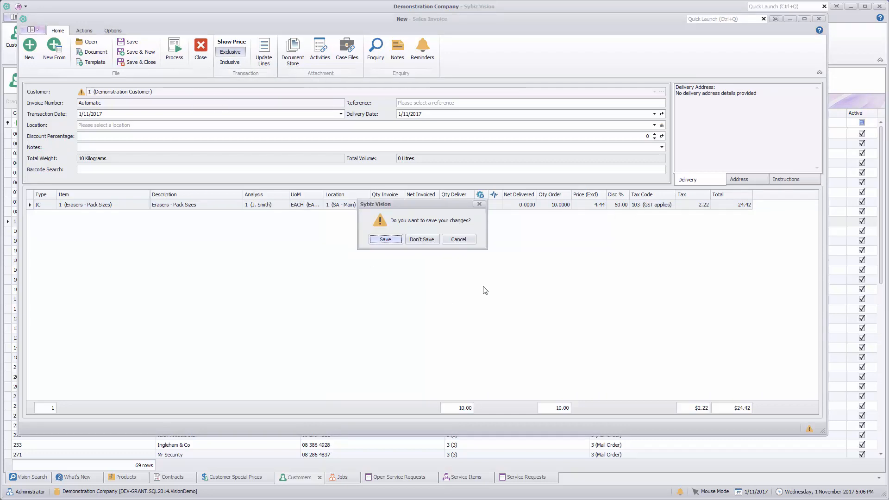
pyautogui.click(421, 239)
# - Remove the Product Discount contract from the Demonstration Customer and save the record
pyautogui.rightClick(267, 225)
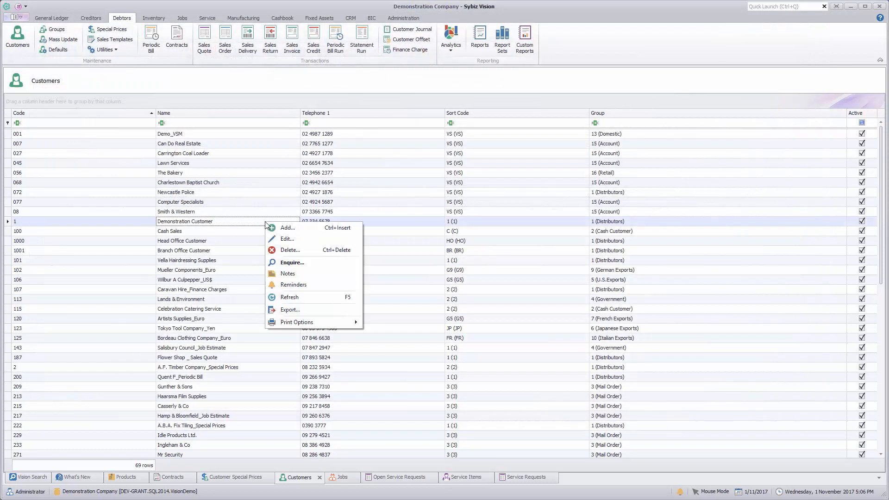
pyautogui.click(285, 241)
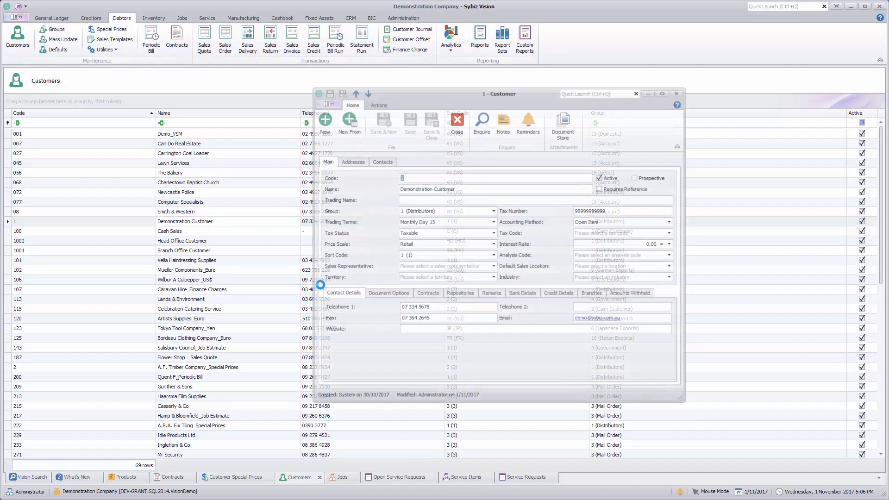
pyautogui.click(438, 294)
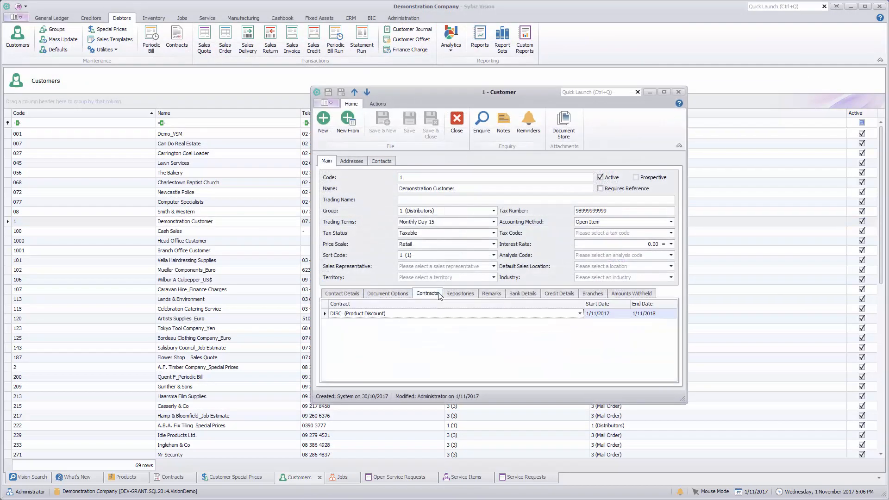
pyautogui.rightClick(465, 315)
pyautogui.click(486, 341)
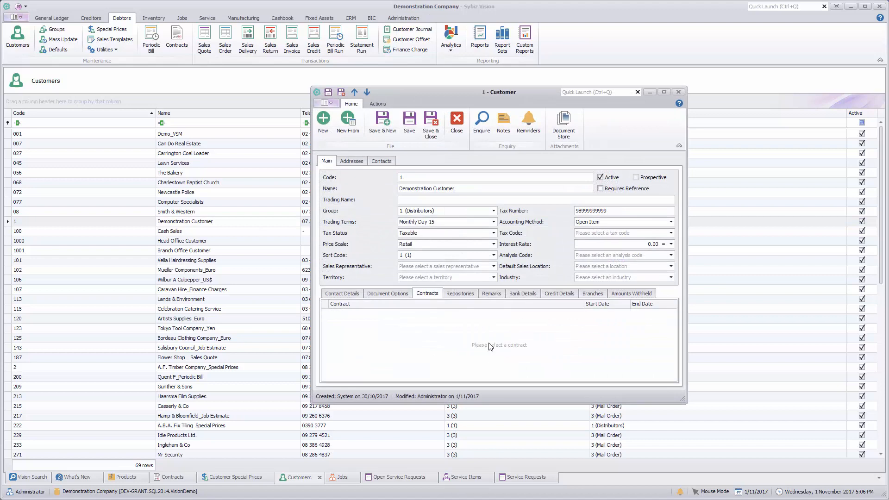
pyautogui.click(430, 126)
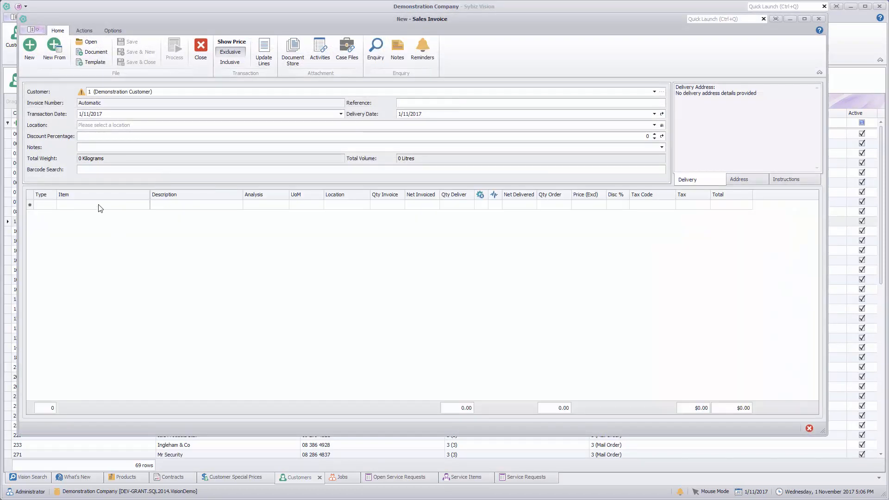
# - Check the price of product 1 (Erasers - Pack Sizes) without a contract on a Demonstration Customer sales invoice, discarding it unsaved
pyautogui.click(100, 208)
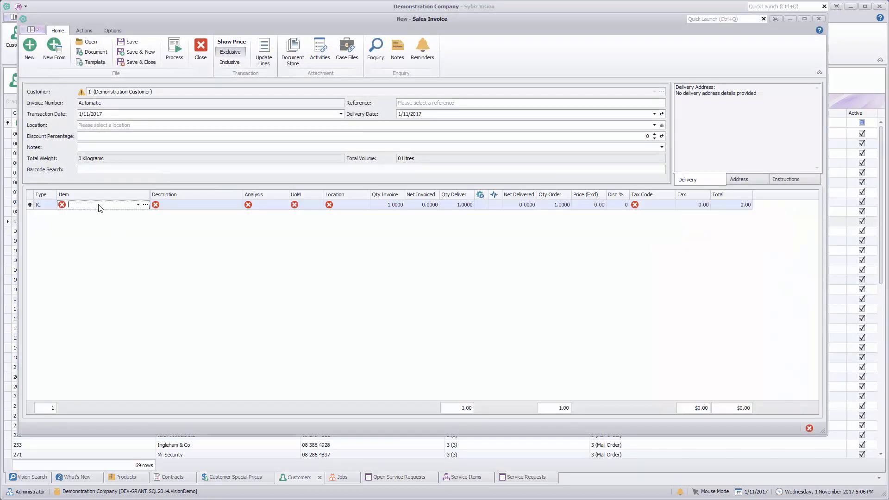
pyautogui.write('1')
pyautogui.press('Tab')
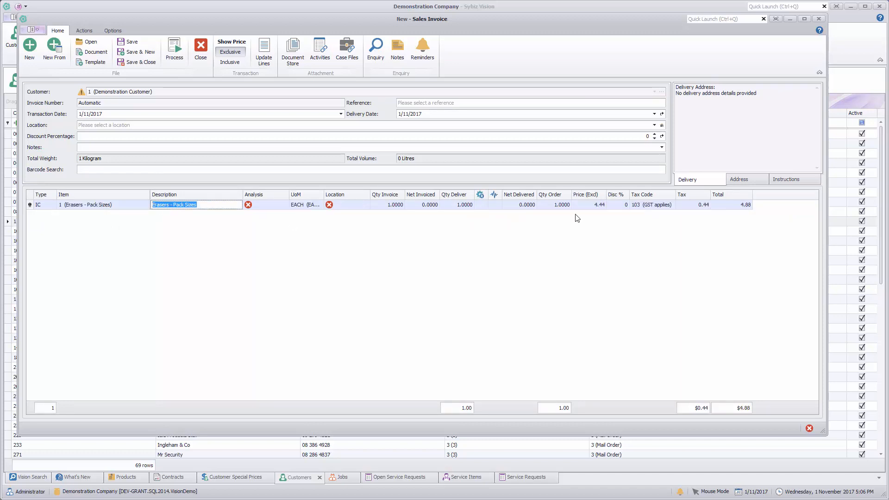
pyautogui.click(200, 46)
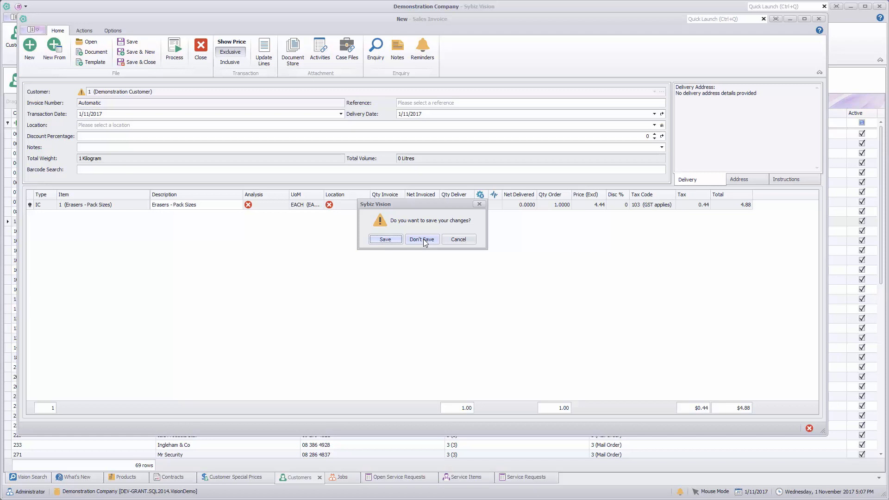
pyautogui.click(422, 239)
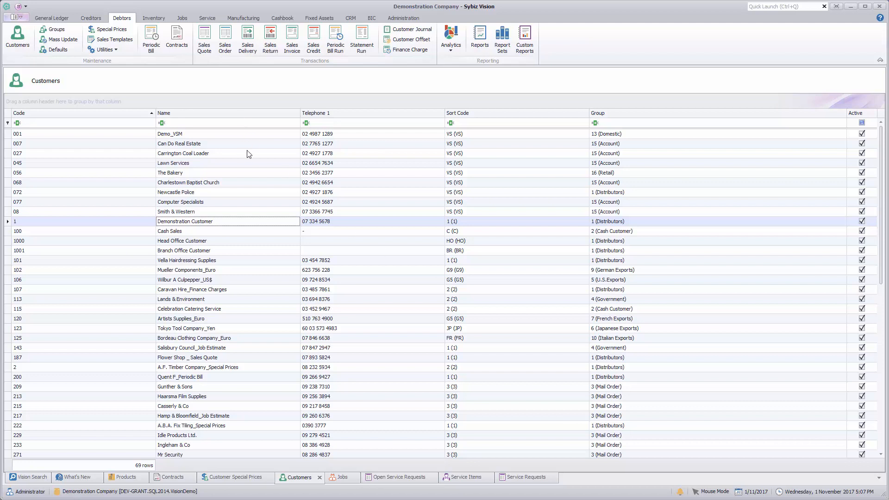
# - Start a new job cost transaction for job 1 (Western Ring Road)
pyautogui.click(182, 18)
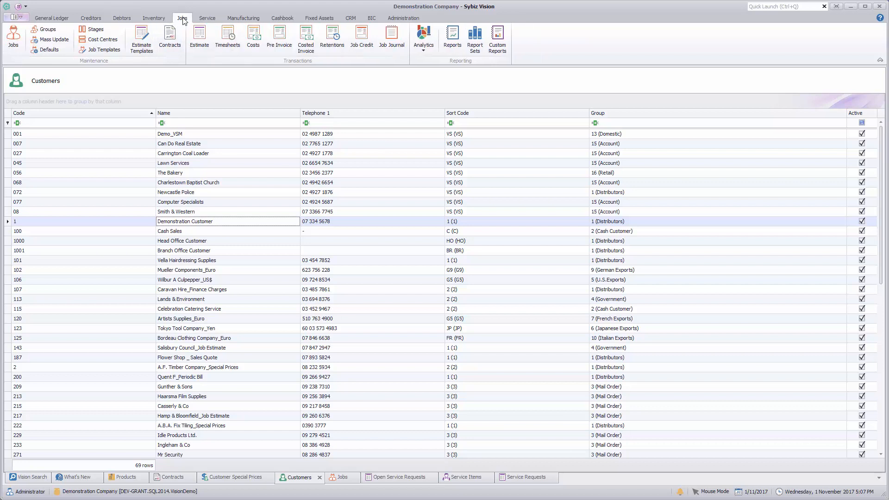
pyautogui.click(252, 45)
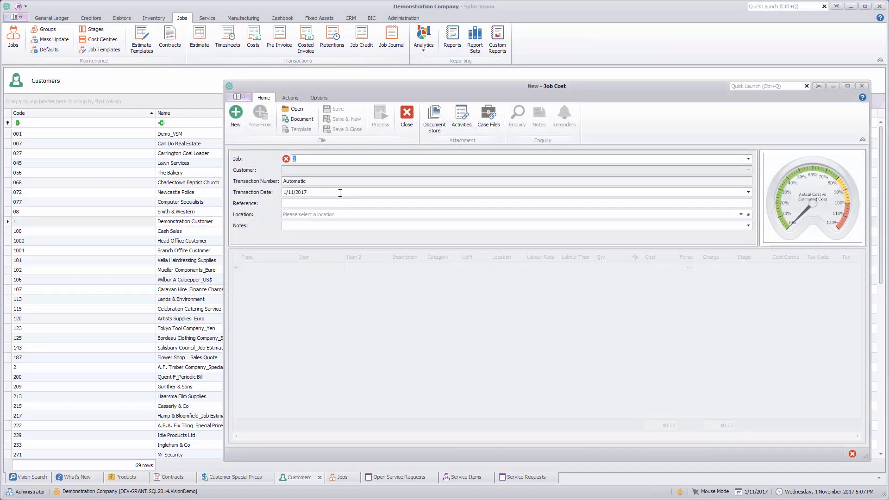
pyautogui.click(339, 193)
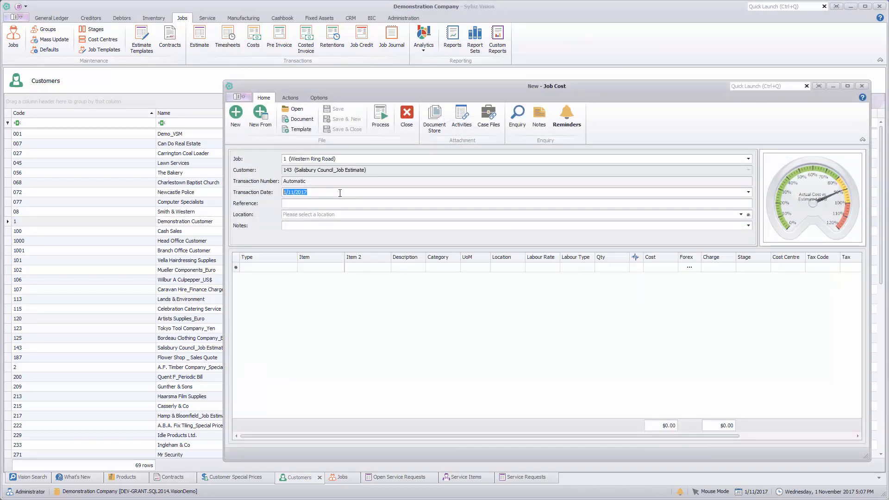
# - Enter a labour (LB) line for staff member 002 on the Western Ring Road job cost
pyautogui.click(261, 268)
pyautogui.click(335, 268)
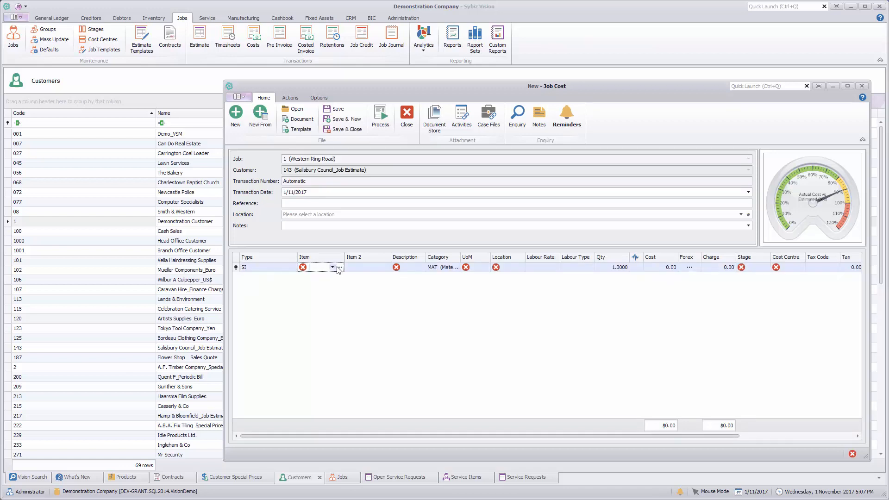
pyautogui.click(332, 268)
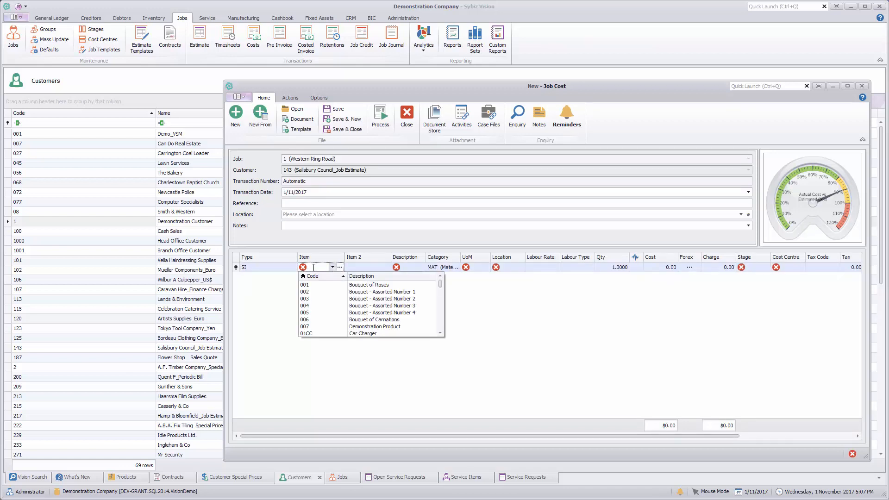
pyautogui.click(282, 265)
pyautogui.click(272, 287)
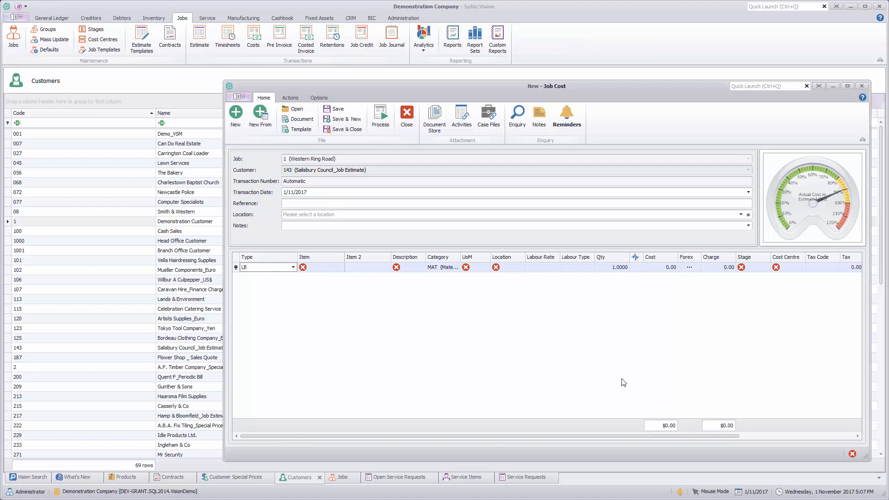
pyautogui.click(340, 267)
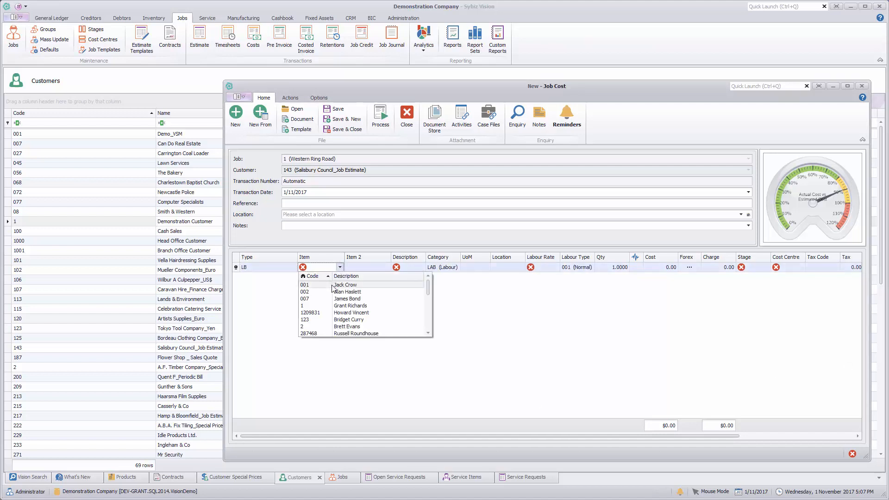
pyautogui.click(339, 292)
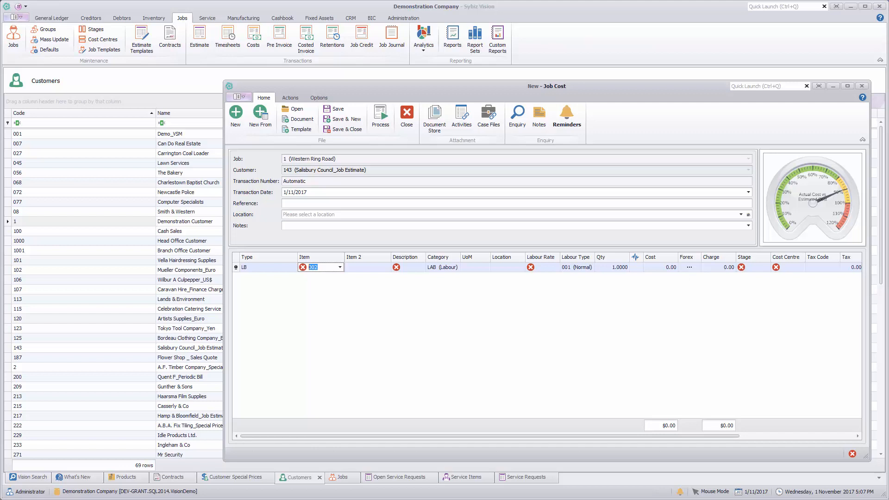
pyautogui.press('Tab')
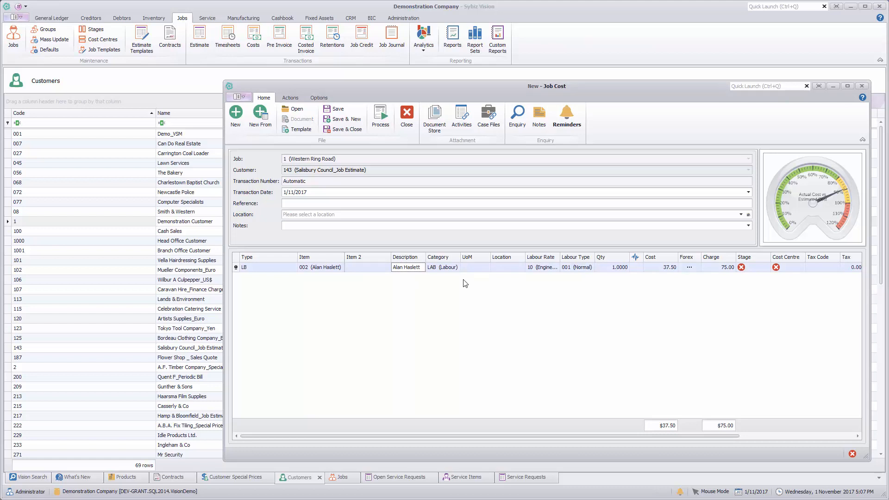
pyautogui.press('Tab')
pyautogui.press('Tab')
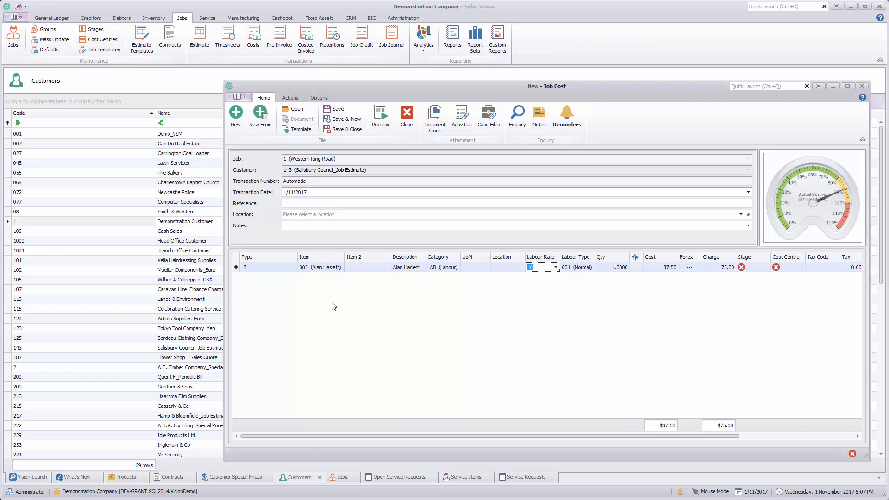
# - Check the labour rate assigned in the record of the line's staff member, leaving the record unchanged
pyautogui.click(321, 268)
pyautogui.rightClick(322, 269)
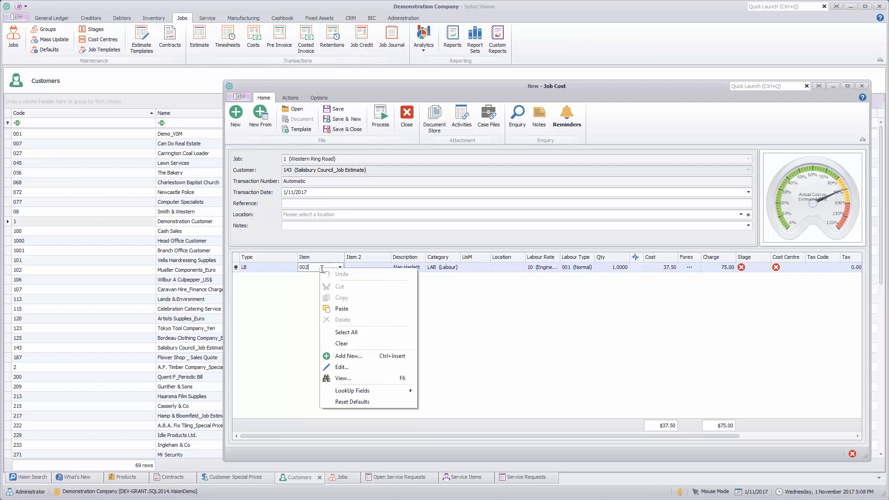
pyautogui.click(344, 368)
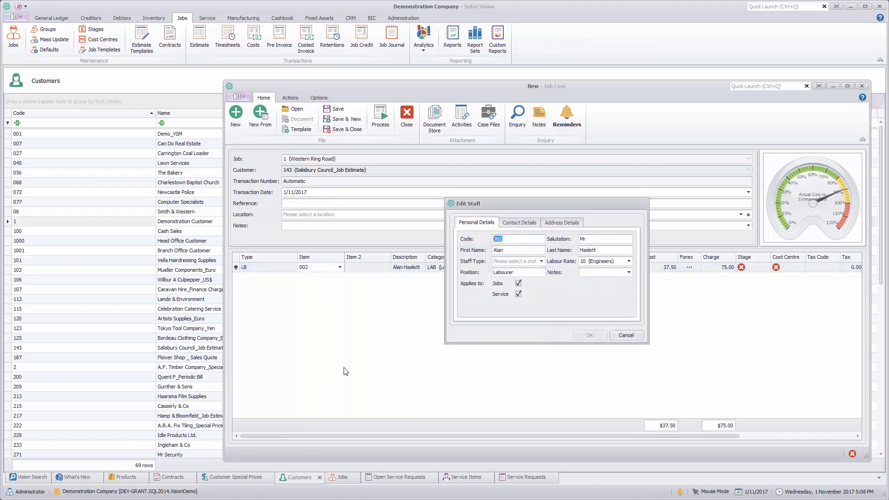
pyautogui.click(626, 334)
# - Check the cost rate and charge rate of the line's labour rate 10 (Engineers), discarding the edit
pyautogui.click(541, 268)
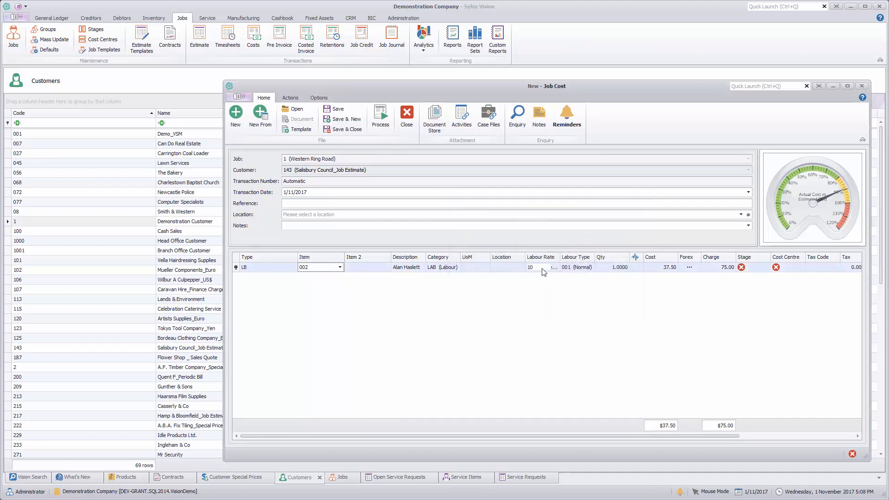
pyautogui.rightClick(541, 267)
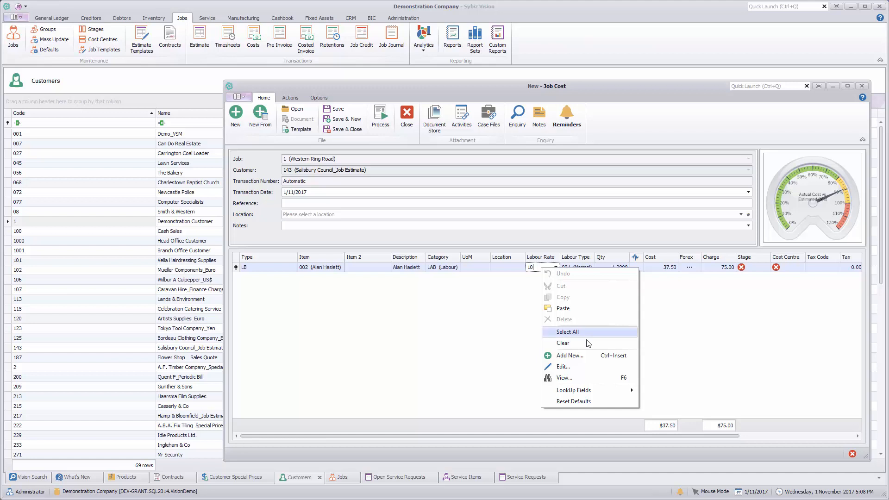
pyautogui.click(562, 366)
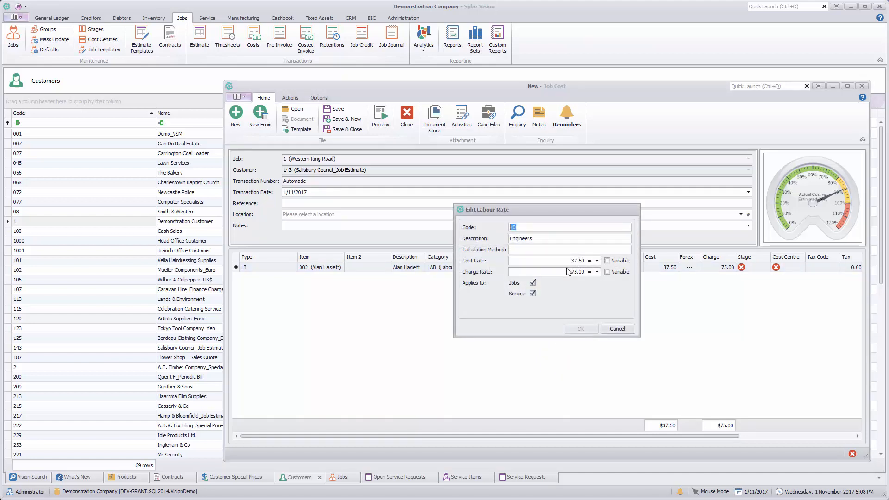
pyautogui.click(617, 328)
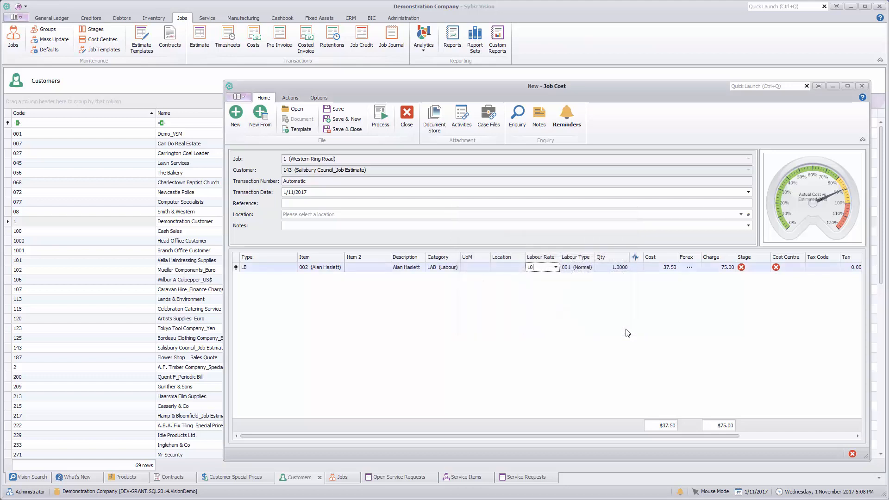
# - Check the labour mark-up on the Western Ring Road job record, closing it without changes
pyautogui.rightClick(323, 158)
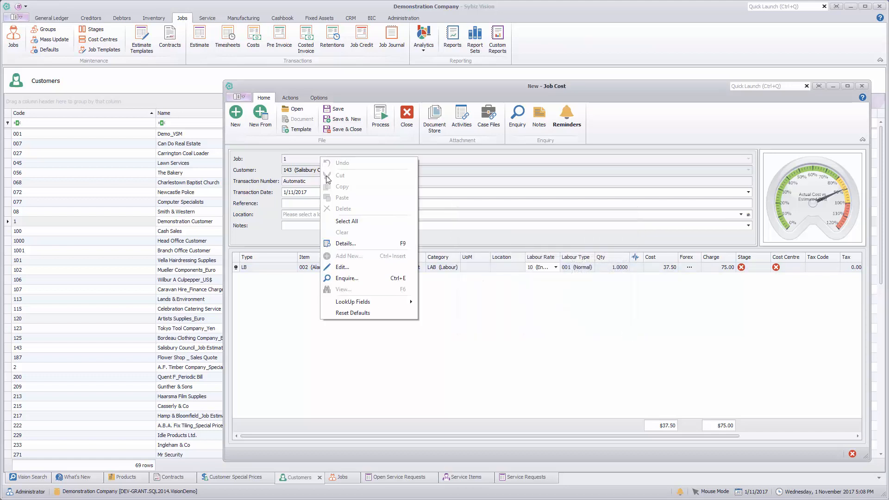
pyautogui.click(361, 273)
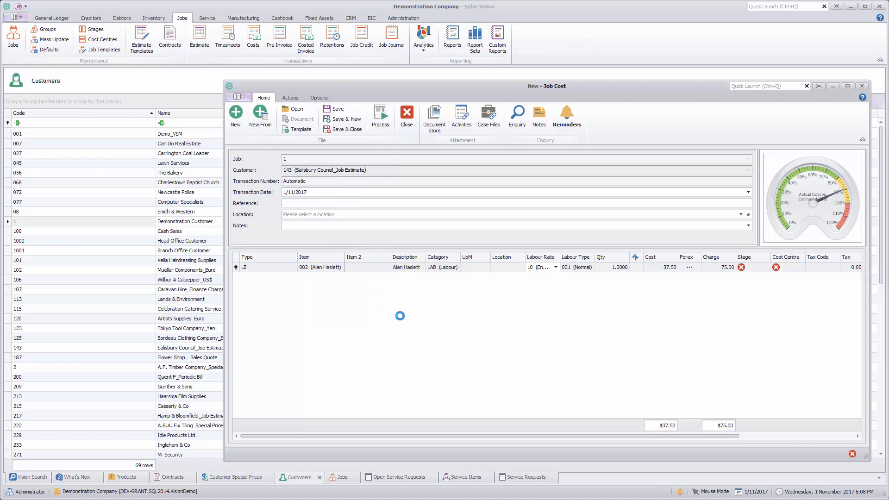
pyautogui.click(404, 332)
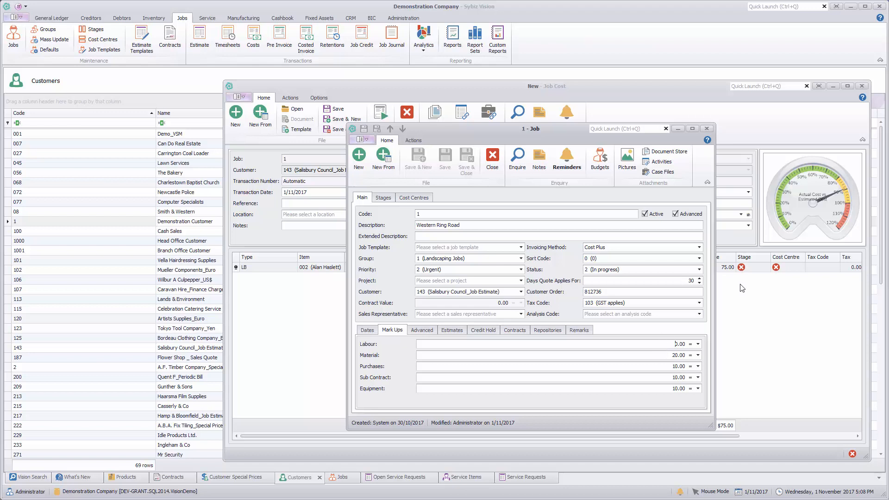
pyautogui.click(493, 160)
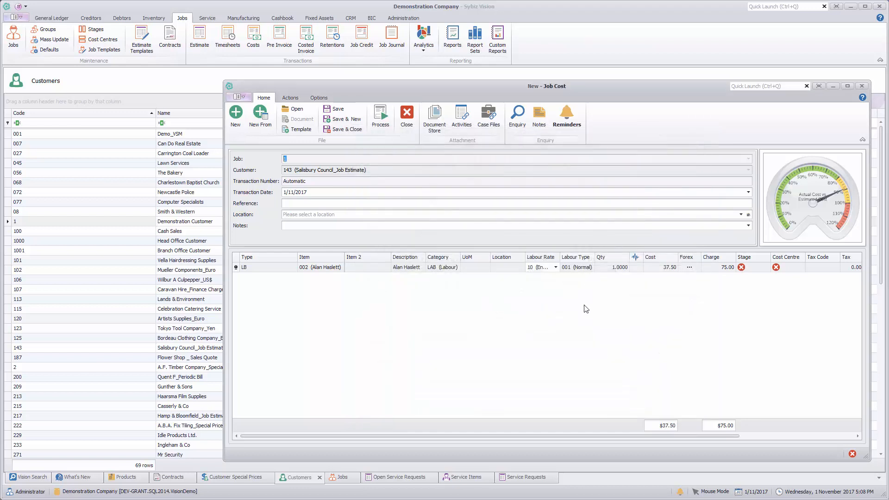
# - Change the labour line's category to SPLAB (Special Labour) to recalculate its charge
pyautogui.click(431, 267)
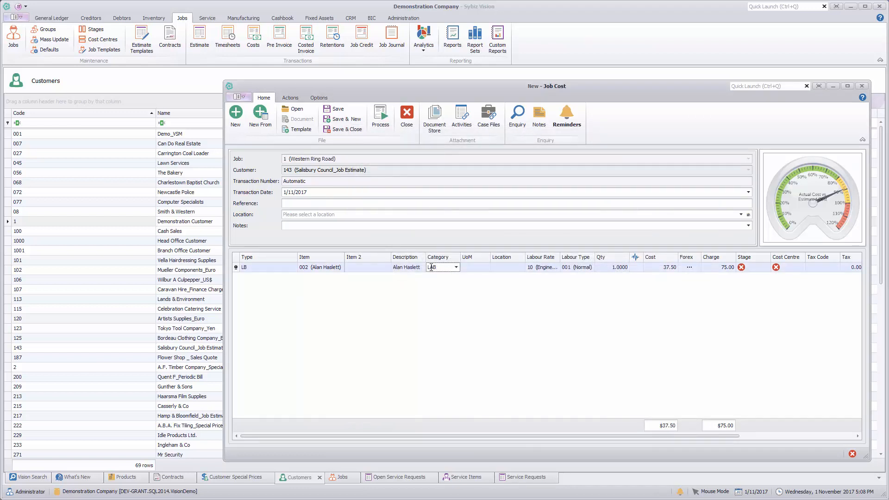
pyautogui.click(457, 267)
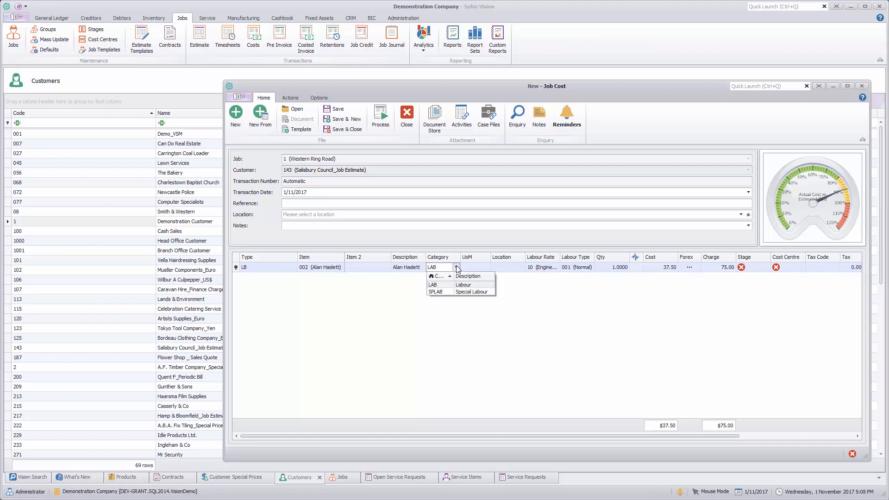
pyautogui.click(451, 292)
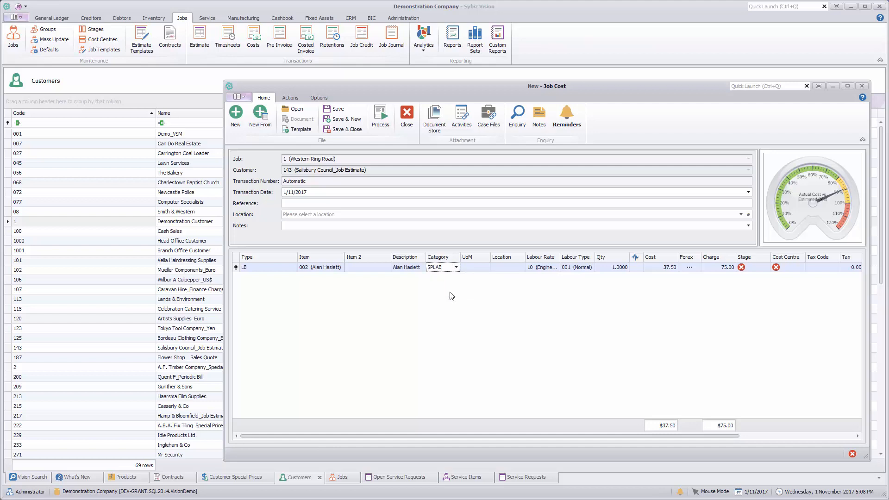
pyautogui.press('Tab')
pyautogui.press('Tab')
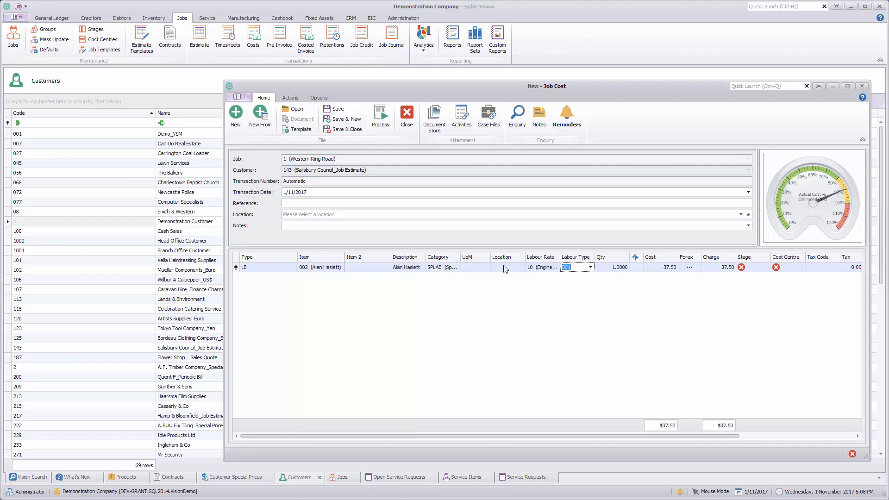
# - Check the enforced mark-up setting of the SPLAB cost category, closing it without changes
pyautogui.rightClick(437, 267)
pyautogui.click(434, 268)
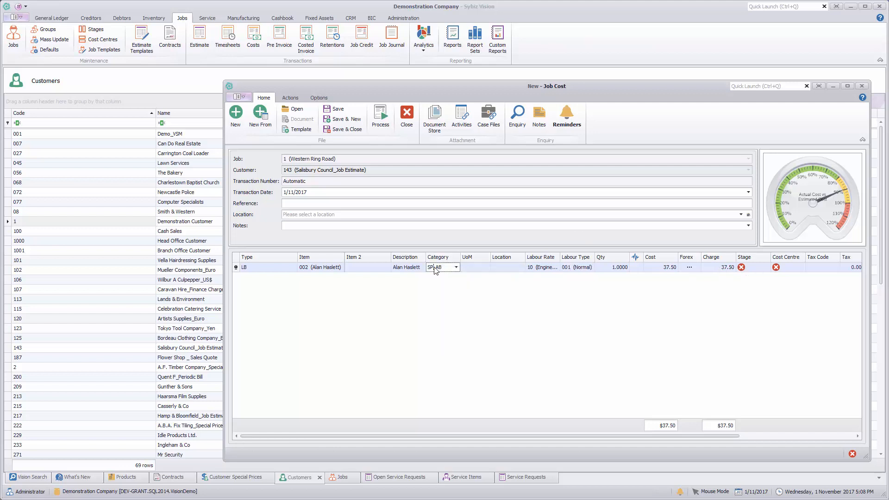
pyautogui.rightClick(432, 267)
pyautogui.click(455, 364)
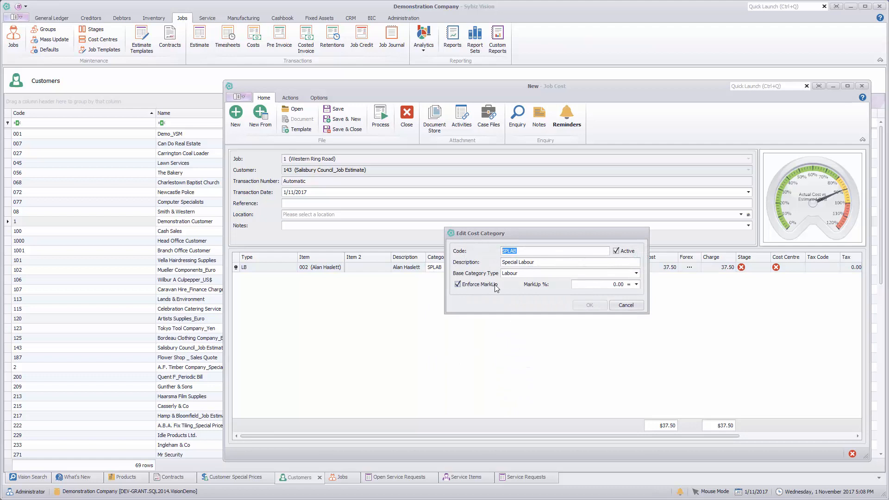
pyautogui.click(627, 305)
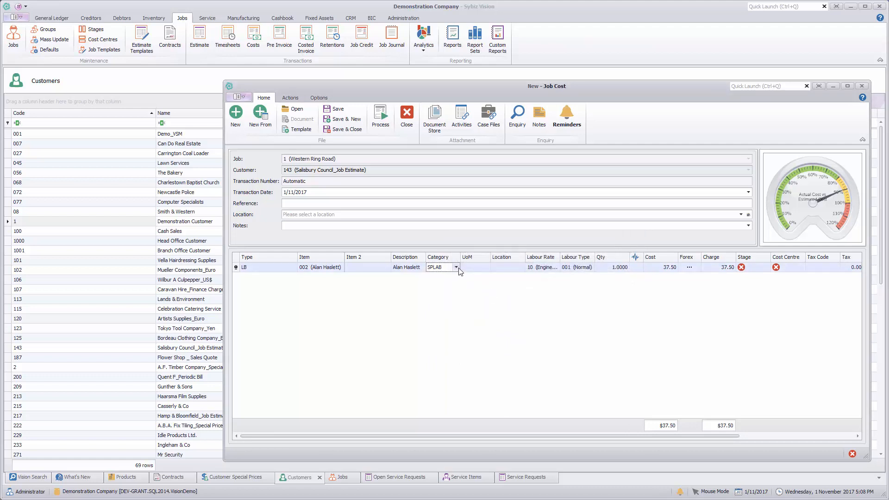
# - Return the labour line's category to LAB (Labour) and discard the job cost transaction unsaved
pyautogui.click(456, 267)
pyautogui.click(459, 293)
pyautogui.press('Tab')
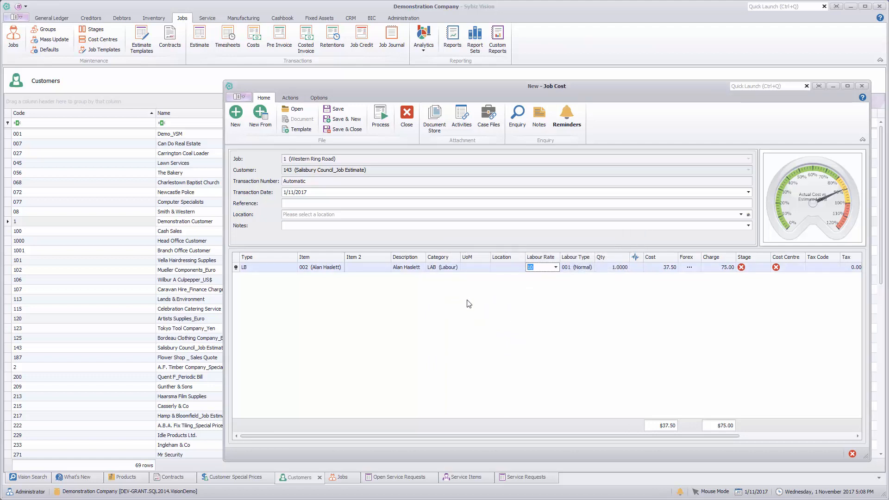
pyautogui.click(408, 119)
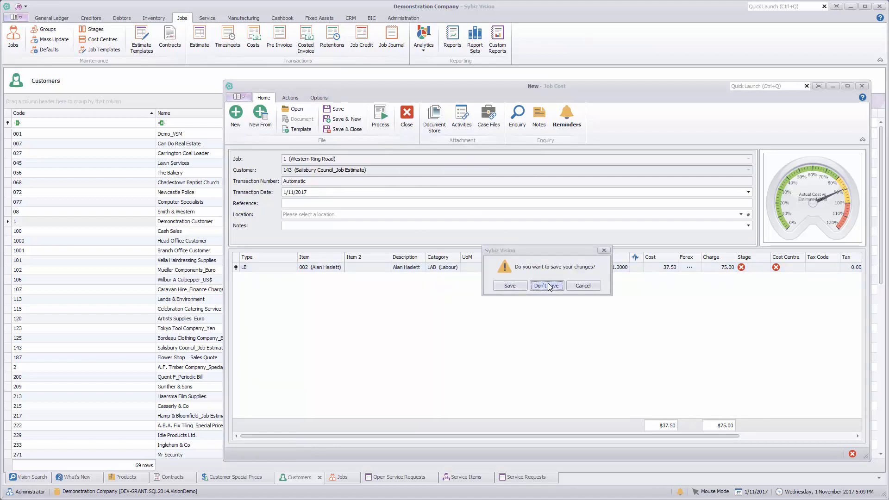
pyautogui.click(546, 286)
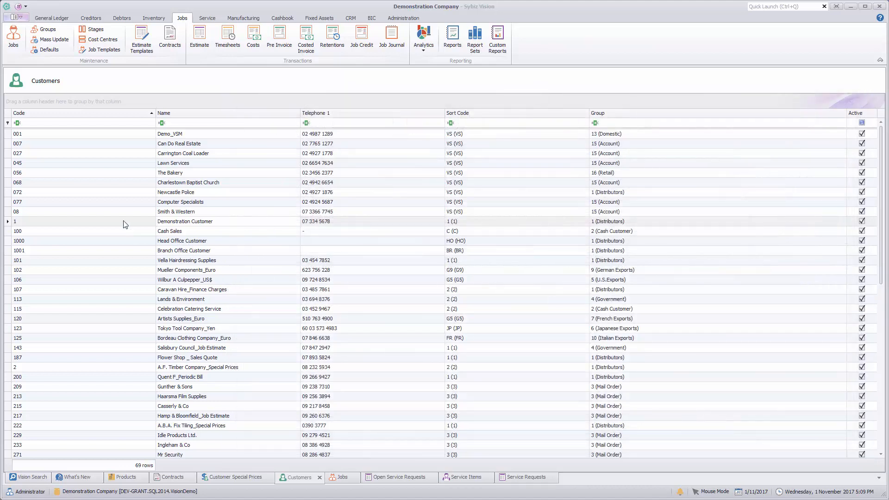
# - Add the LC (Labour Contract Prices) contract to job 1 (Western Ring Road), then save and close the record
pyautogui.click(352, 479)
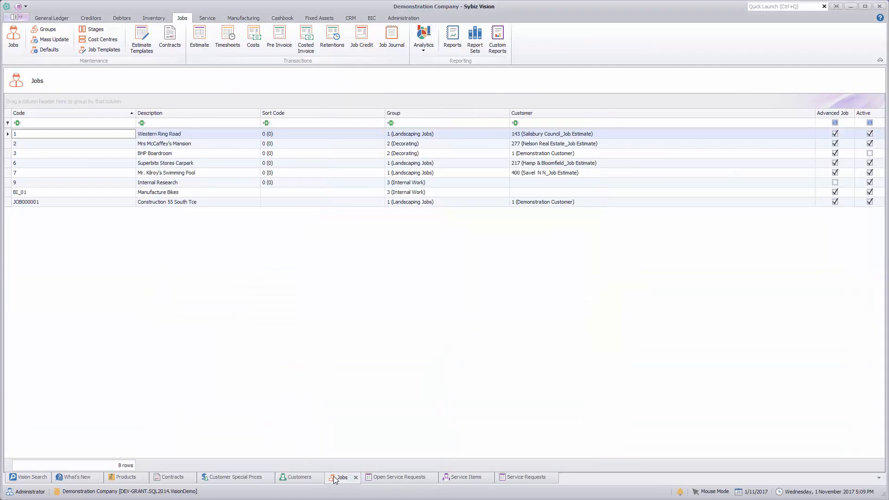
pyautogui.rightClick(55, 134)
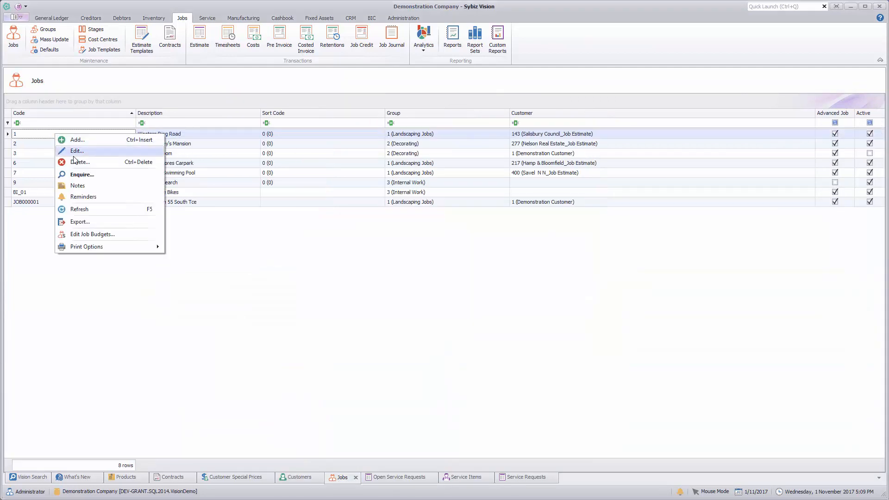
pyautogui.click(77, 152)
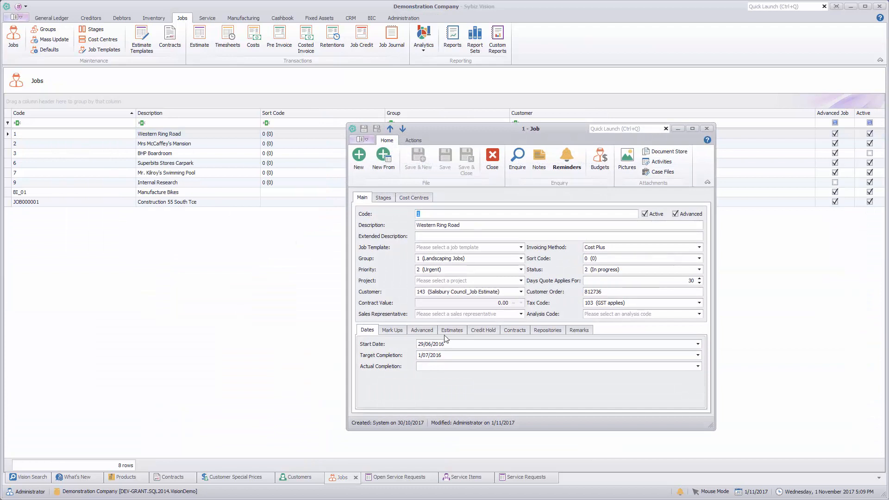
pyautogui.click(511, 330)
pyautogui.rightClick(479, 351)
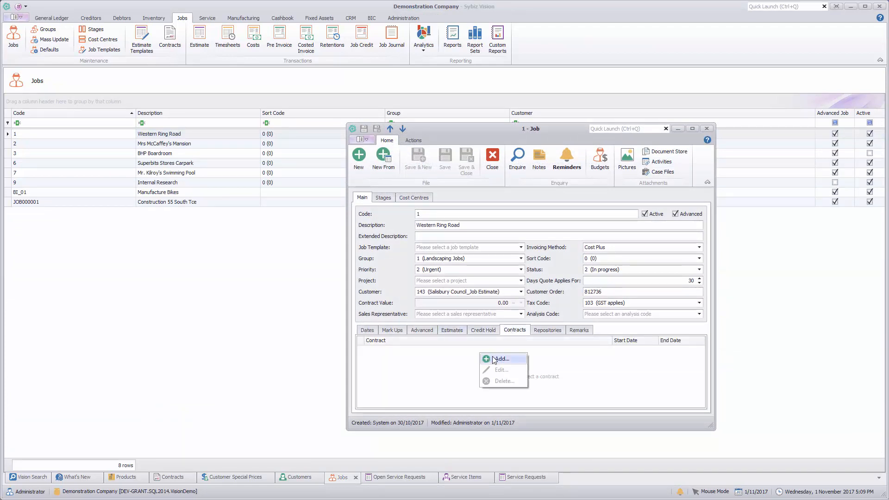
pyautogui.click(492, 360)
pyautogui.click(608, 350)
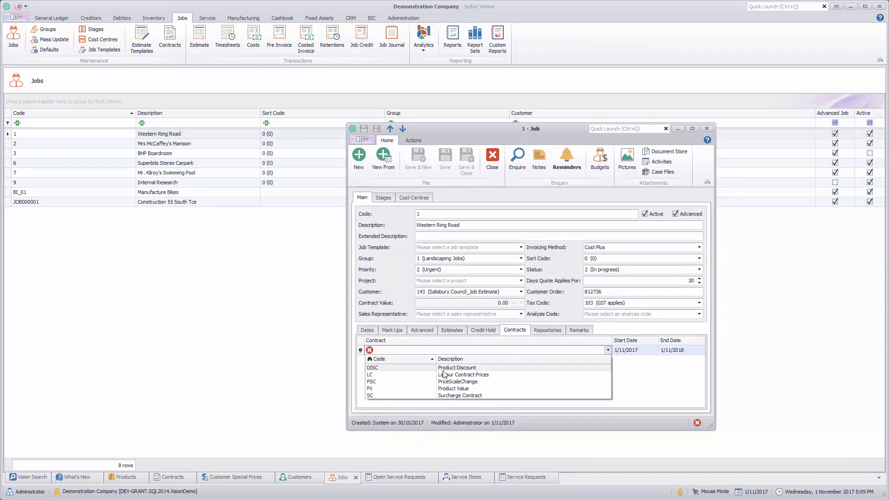
pyautogui.click(464, 374)
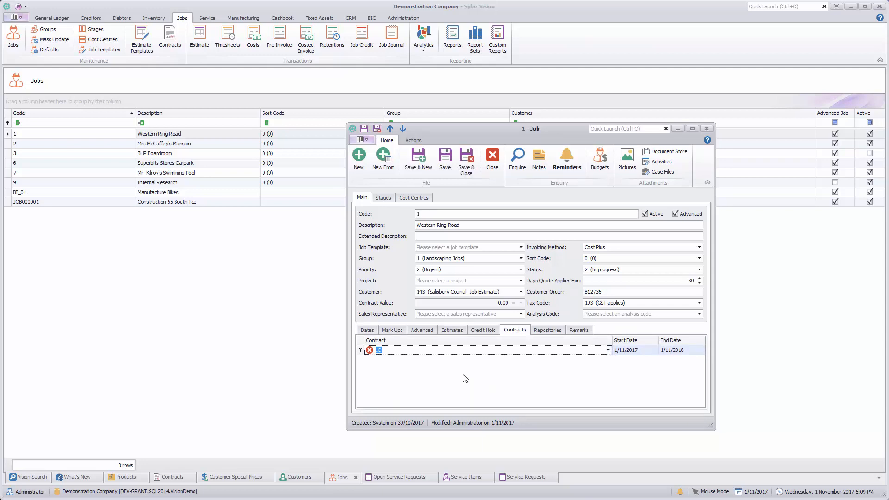
pyautogui.press('Tab')
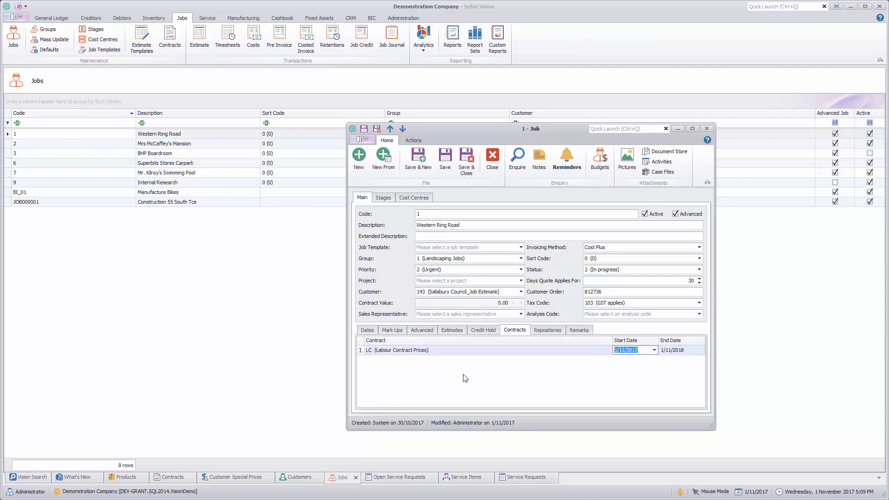
pyautogui.click(460, 174)
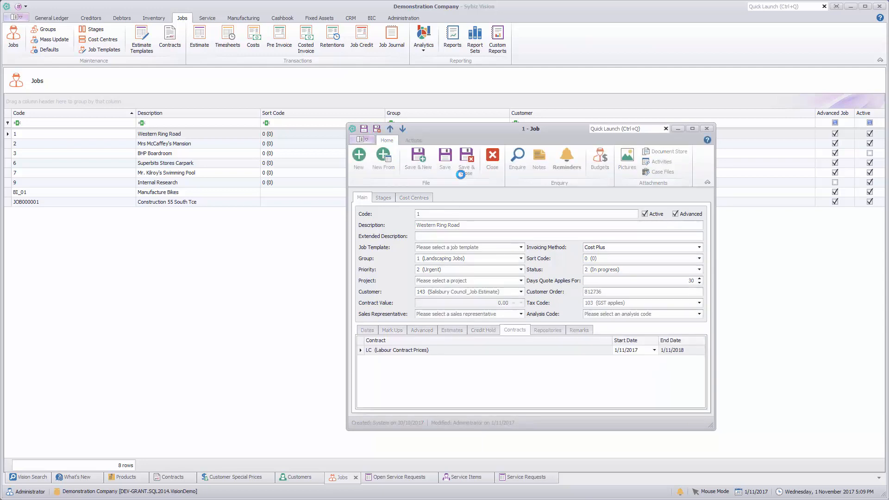
# - Review the labour rates of the LC (Labour Contract Prices) contract, closing it without changes
pyautogui.click(171, 478)
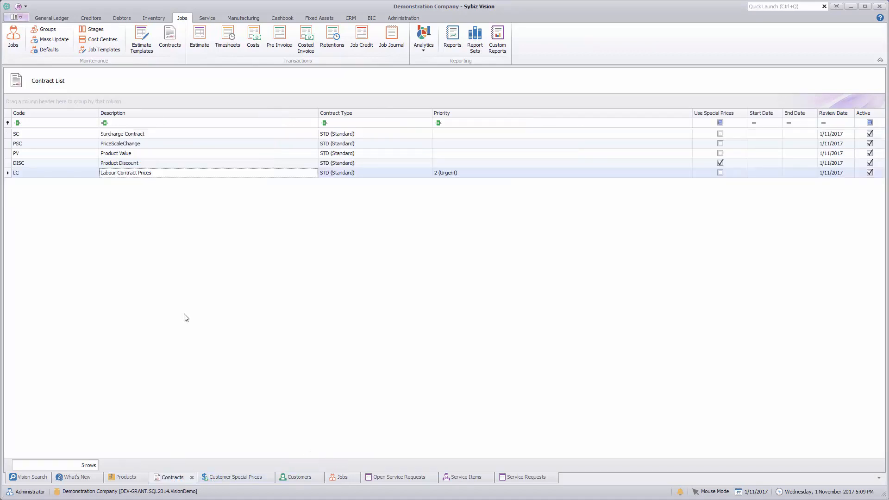
pyautogui.doubleClick(153, 174)
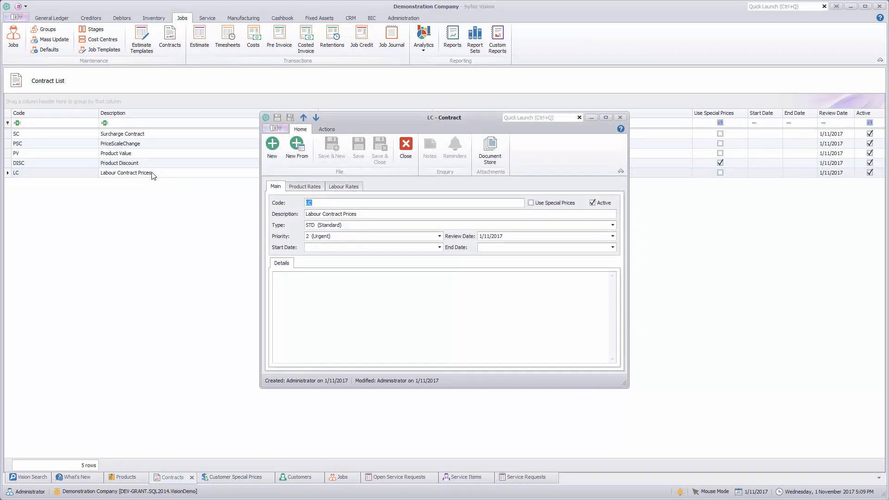
pyautogui.click(338, 186)
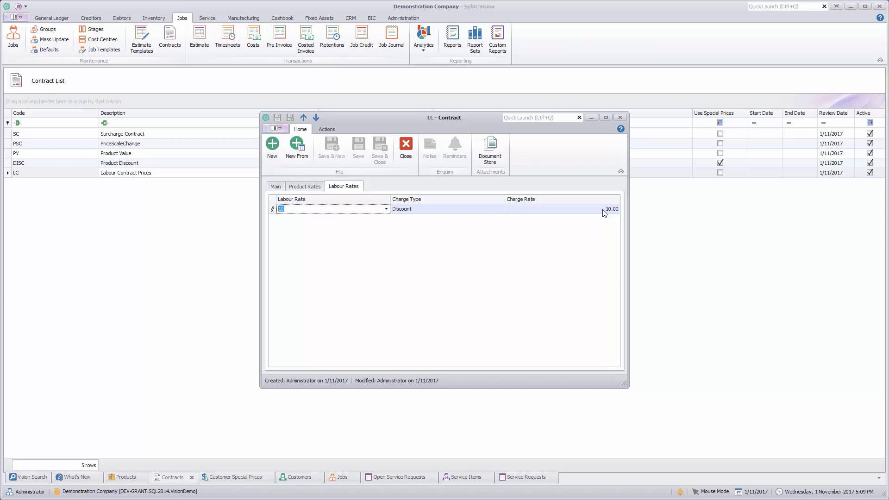
pyautogui.click(406, 148)
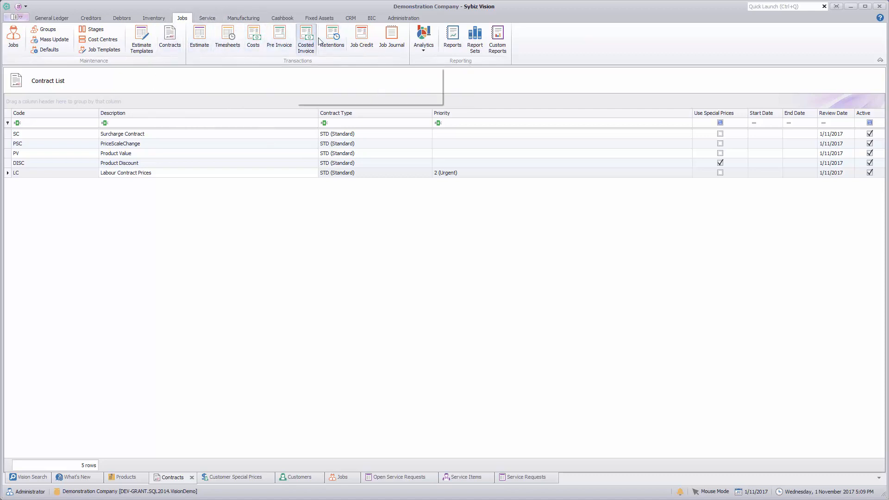
# - Start a new job cost for job 1 (Western Ring Road) and add an LB labour line for item 002
pyautogui.click(253, 37)
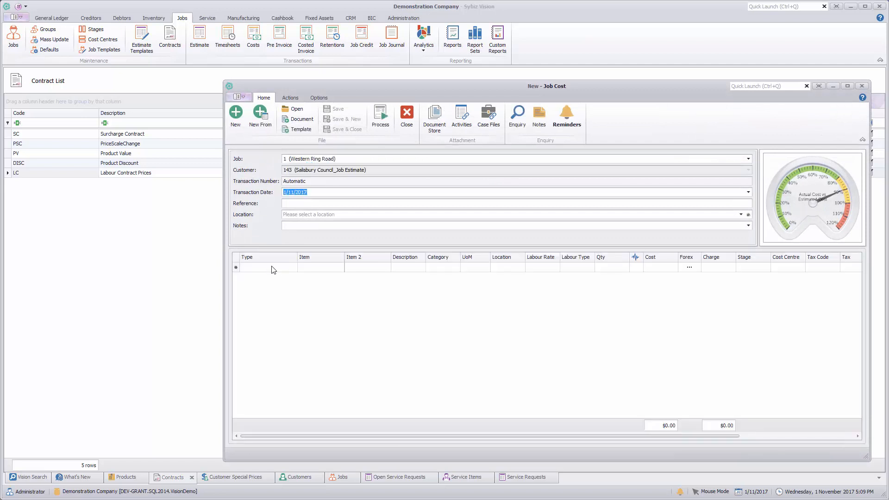
pyautogui.click(276, 268)
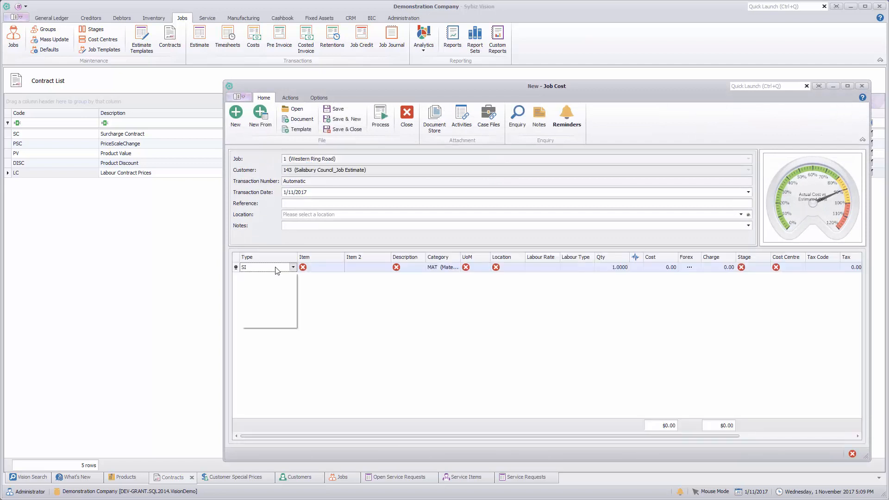
pyautogui.click(274, 286)
pyautogui.click(333, 269)
pyautogui.click(341, 268)
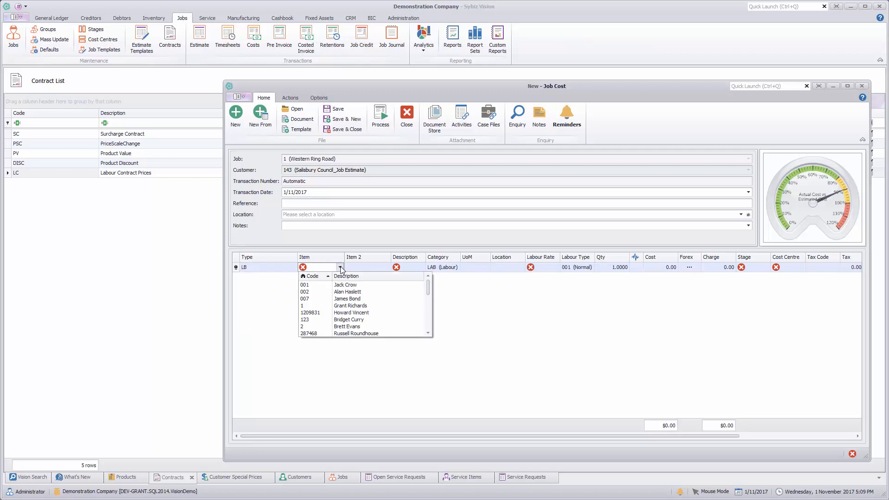
pyautogui.click(348, 291)
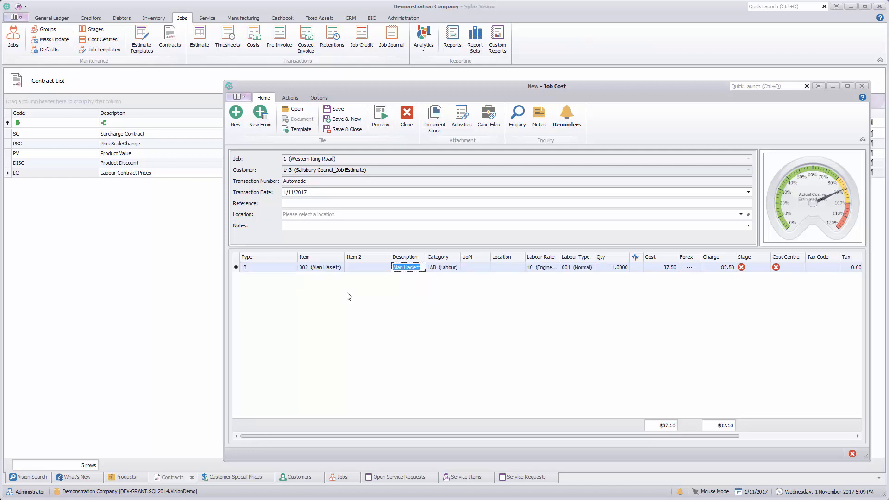
# - Check the charge on the job cost's labour line, then discard the transaction unsaved
pyautogui.press('Tab')
pyautogui.press('Tab')
pyautogui.press('Tab')
pyautogui.press('Tab')
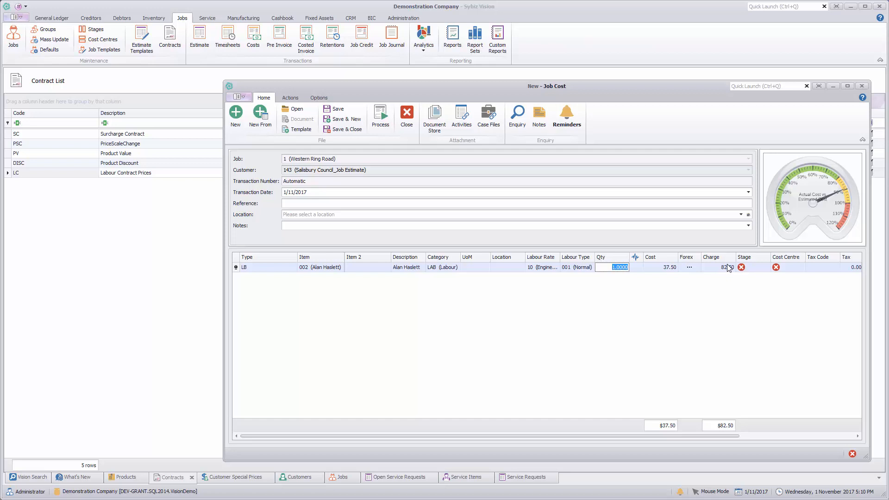
pyautogui.click(407, 116)
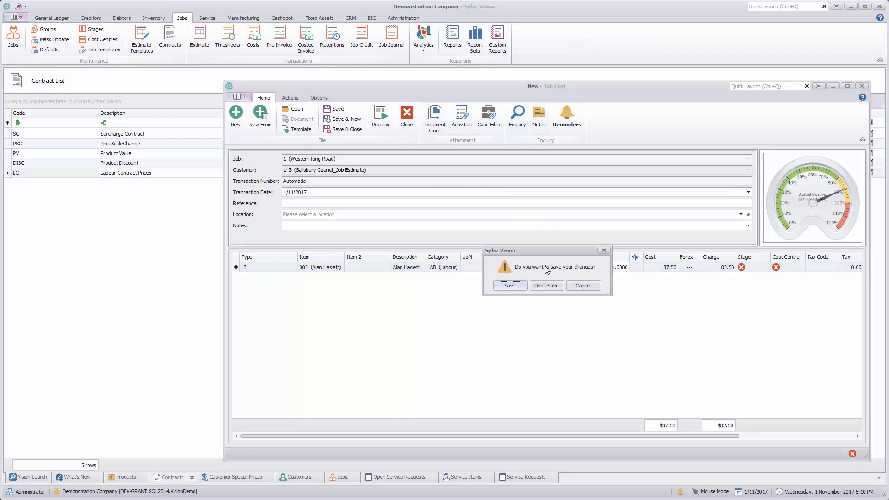
pyautogui.click(553, 285)
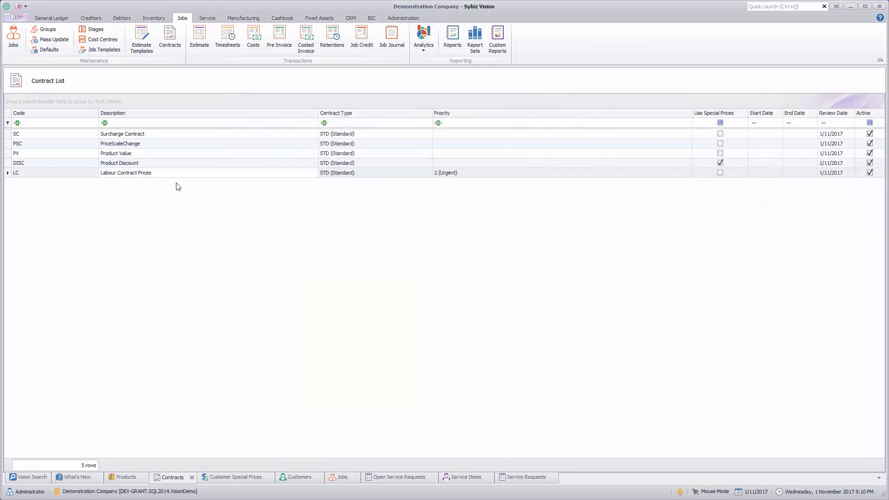
# - Check the priority in the LC contract's main details, closing the record without changes
pyautogui.doubleClick(155, 174)
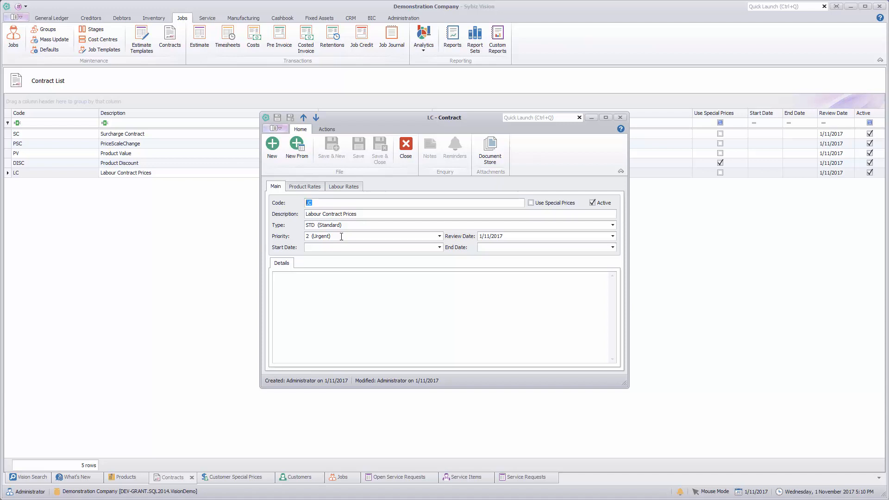
pyautogui.click(406, 144)
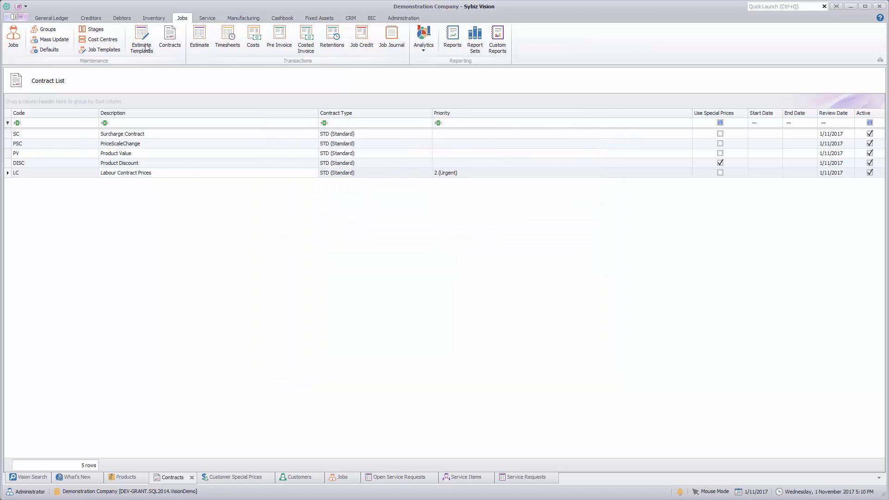
# - Add the LC (Labour Contract Prices) contract to service item 004, then save and close the record
pyautogui.click(208, 17)
pyautogui.click(14, 52)
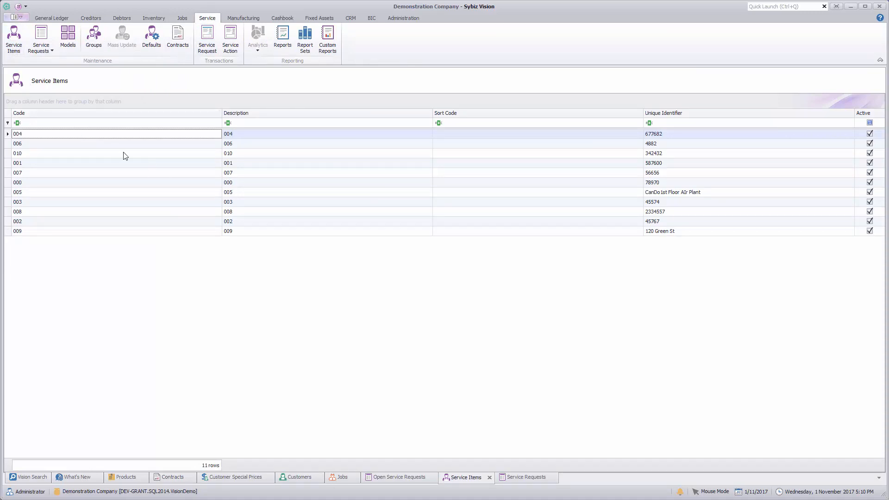
pyautogui.rightClick(148, 134)
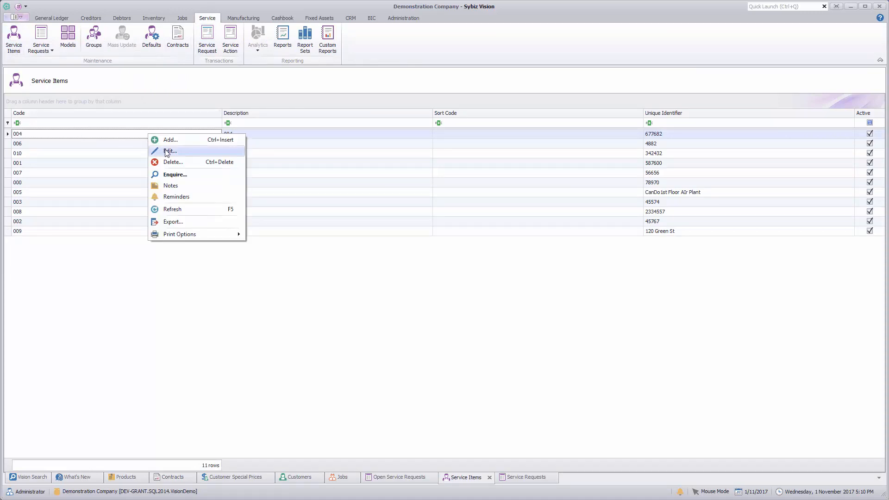
pyautogui.click(178, 153)
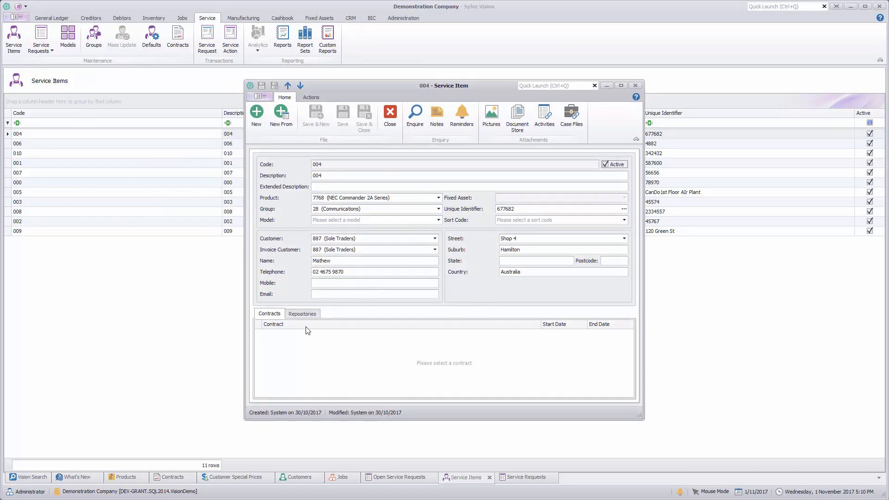
pyautogui.rightClick(449, 341)
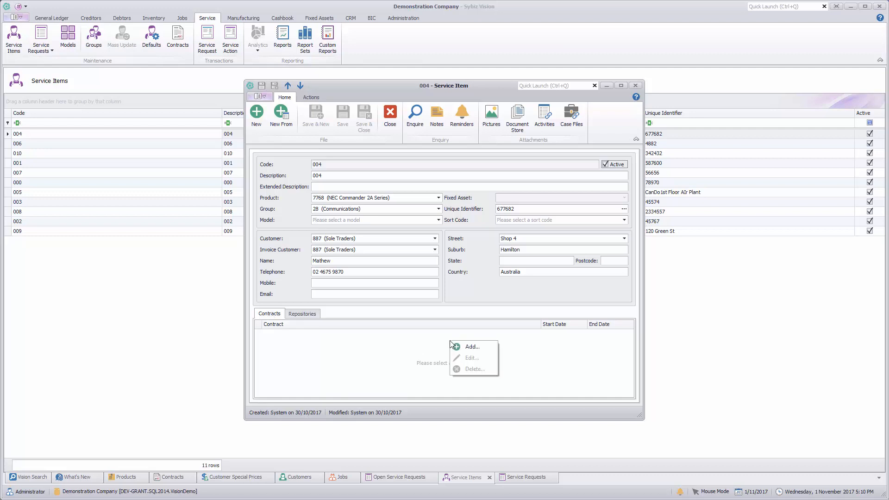
pyautogui.click(473, 347)
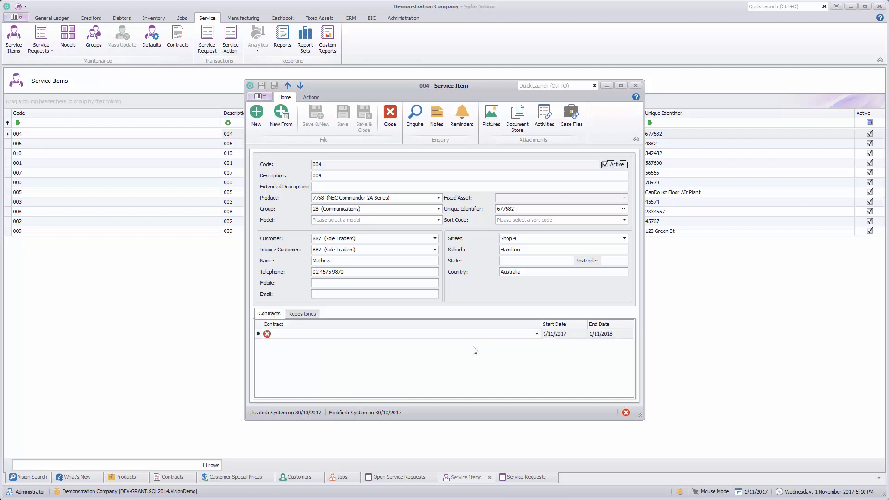
pyautogui.click(537, 334)
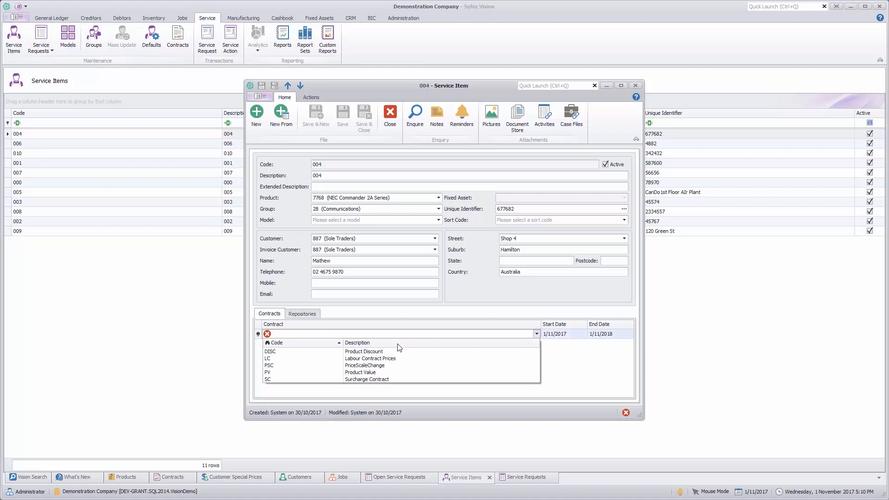
pyautogui.click(361, 358)
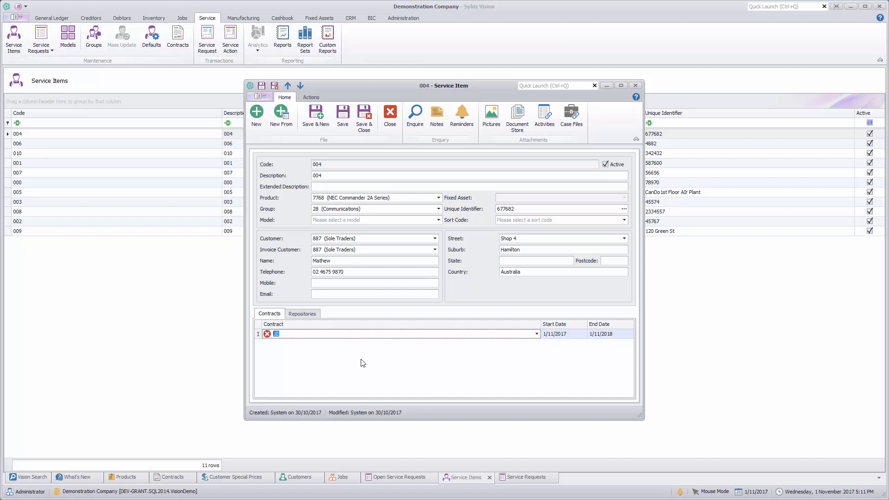
pyautogui.press('Tab')
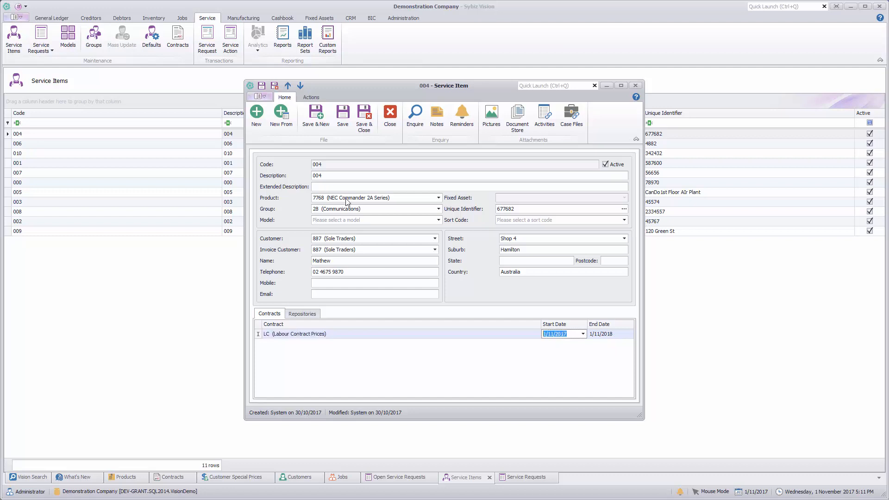
pyautogui.click(365, 121)
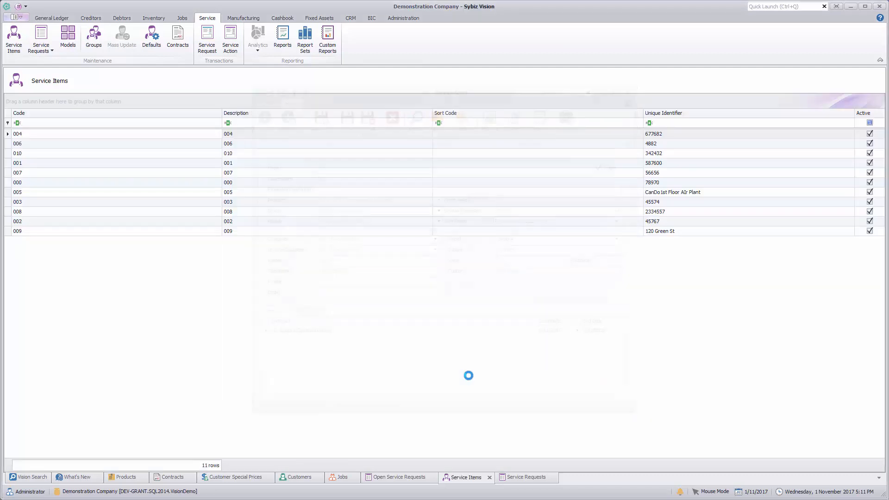
# - Check the service item and priority on open service request CALL00003.1 (Faulty monitor), closing it without changes
pyautogui.click(48, 50)
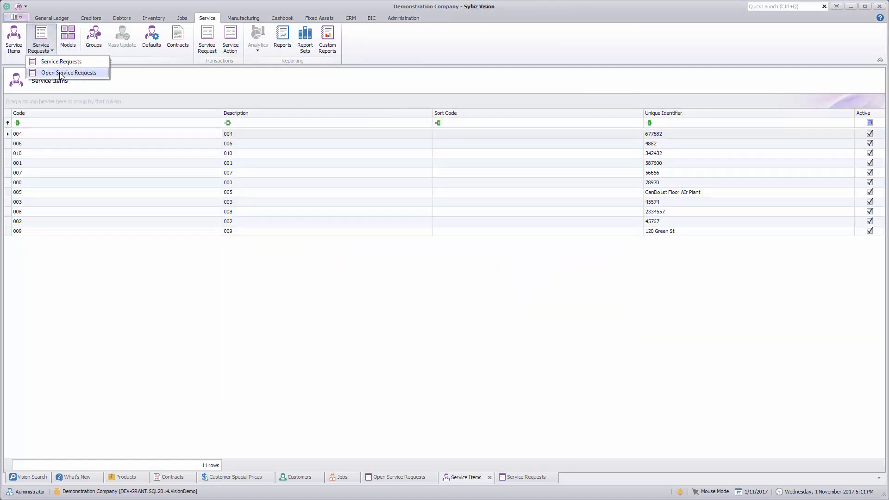
pyautogui.click(65, 73)
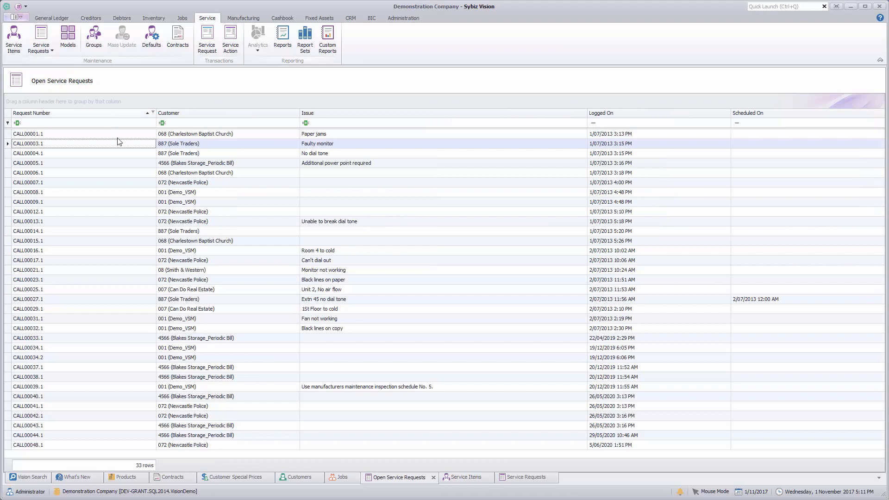
pyautogui.rightClick(142, 150)
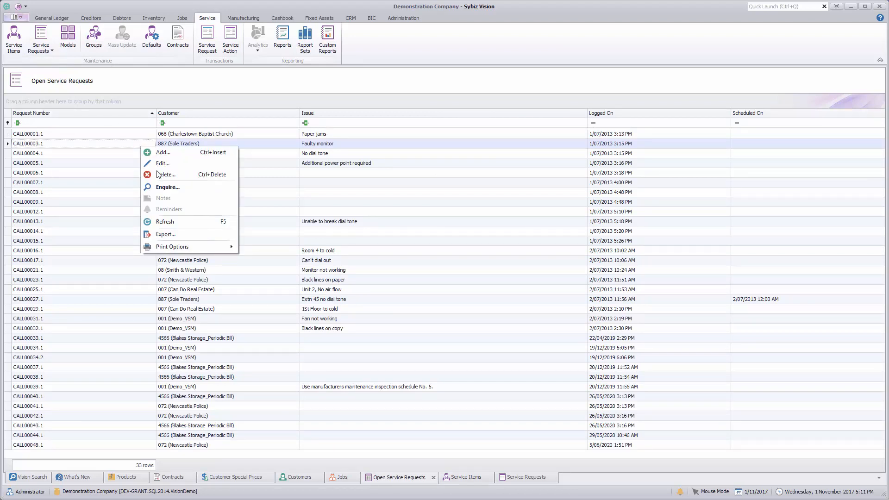
pyautogui.click(161, 165)
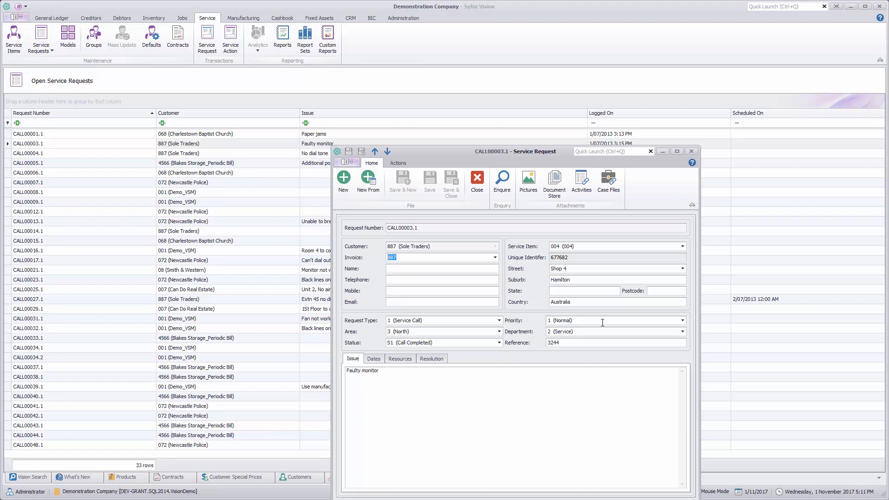
pyautogui.click(477, 180)
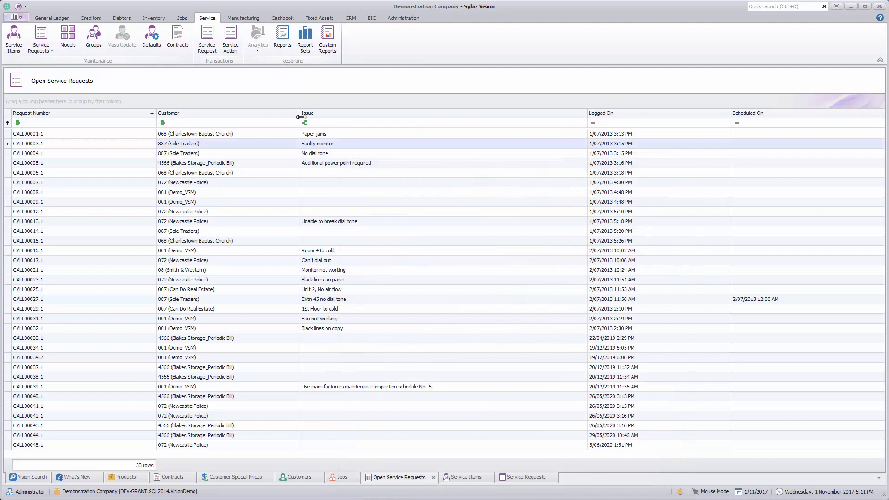
# - Start a new service action for service request CALL00003.1 (Faulty monitor)
pyautogui.click(231, 46)
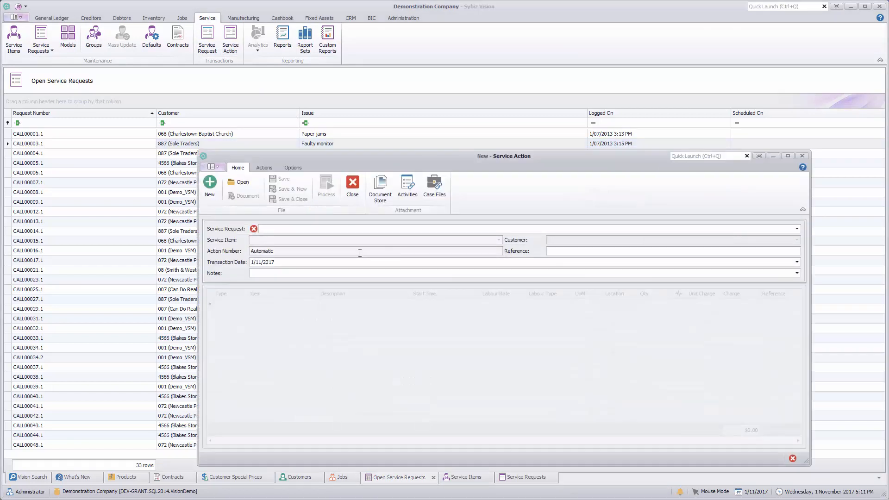
pyautogui.click(797, 228)
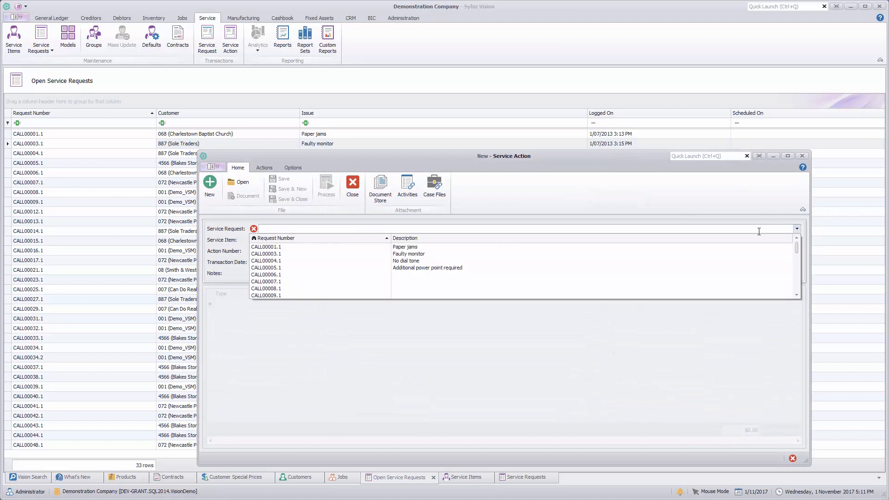
pyautogui.click(299, 253)
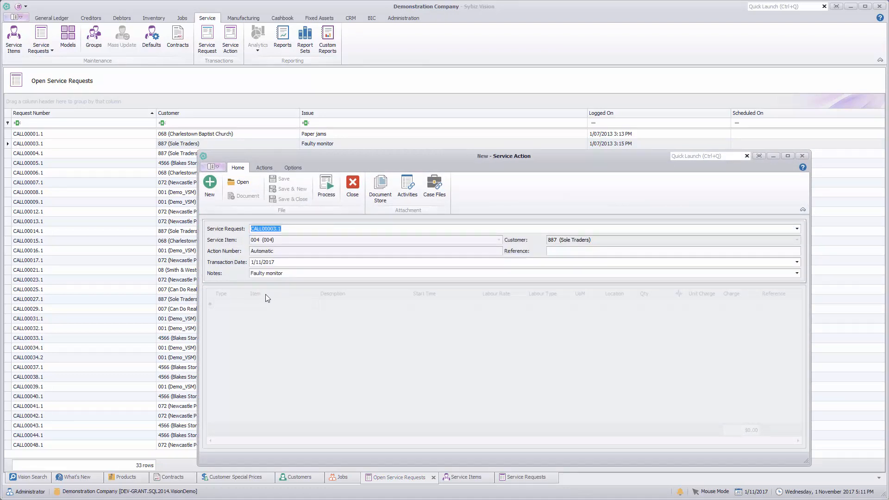
# - Check the charge of an LB labour line for item 002 in the service action, closing it without saving
pyautogui.click(248, 302)
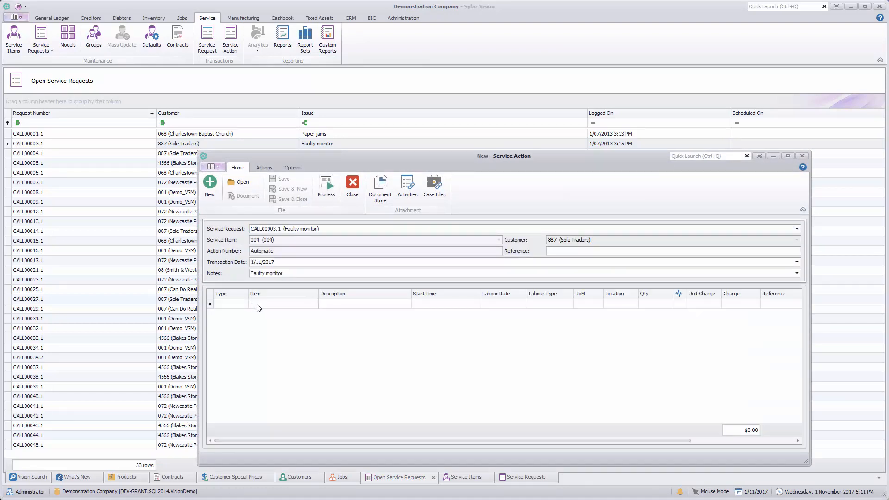
pyautogui.click(284, 307)
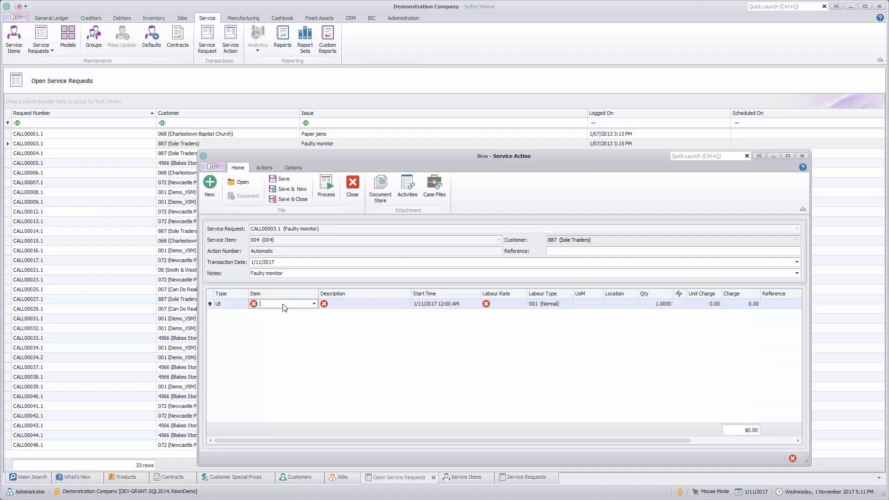
pyautogui.write('002')
pyautogui.press('Tab')
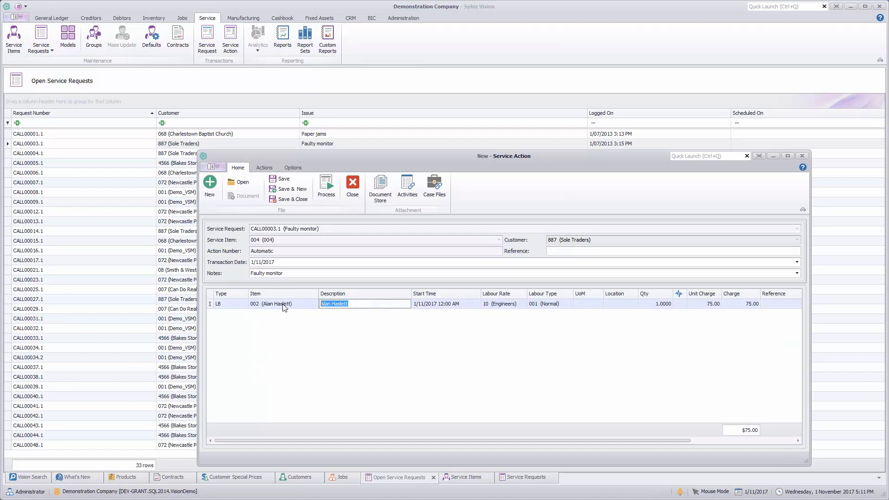
pyautogui.press('Tab')
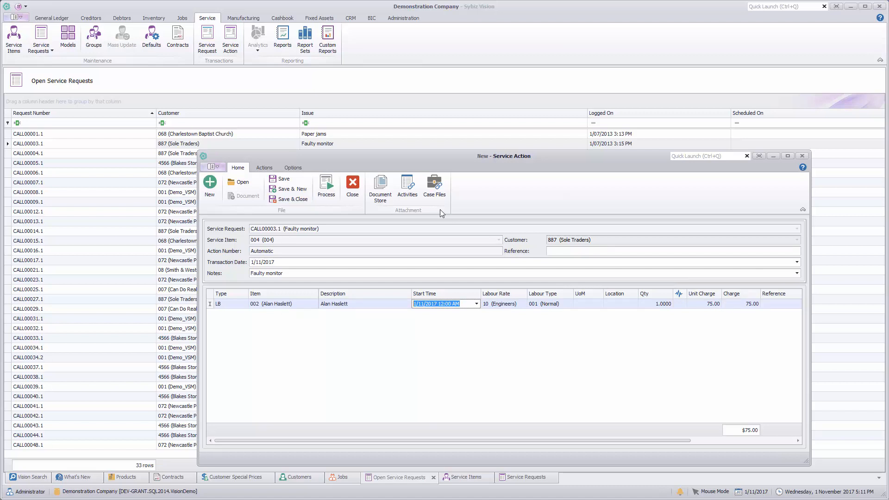
pyautogui.click(352, 188)
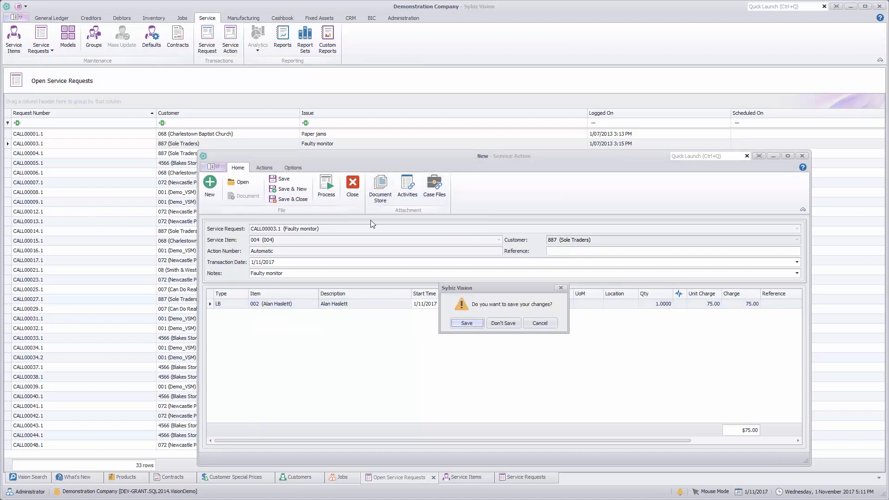
pyautogui.click(506, 321)
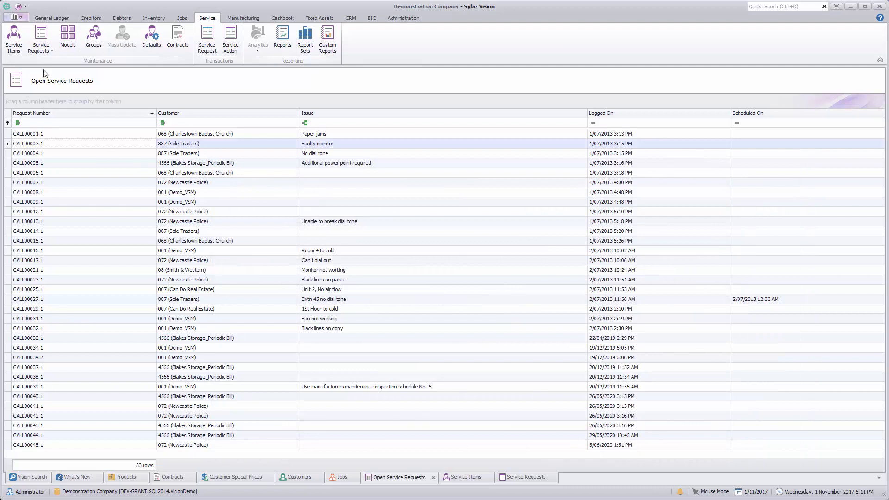
# - Set the priority of service request CALL00003.1 (Faulty monitor) to 2 (Urgent), then save and close it
pyautogui.click(528, 477)
pyautogui.click(63, 145)
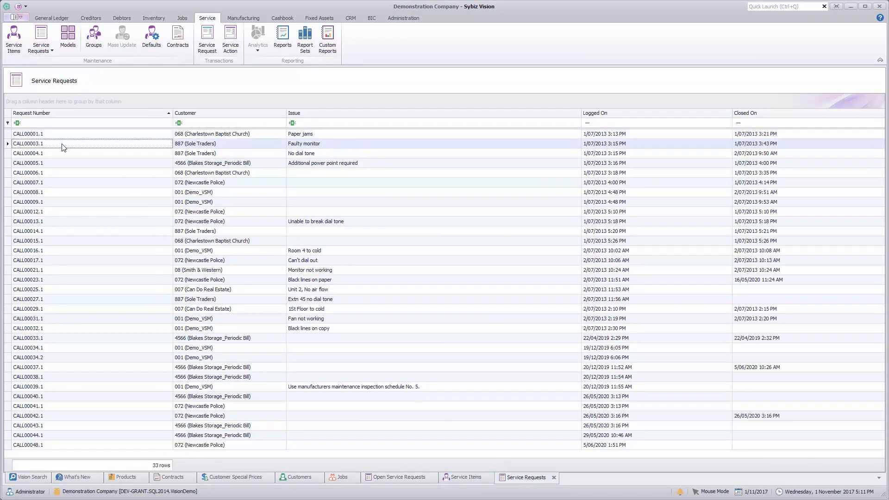
pyautogui.rightClick(64, 146)
pyautogui.click(91, 165)
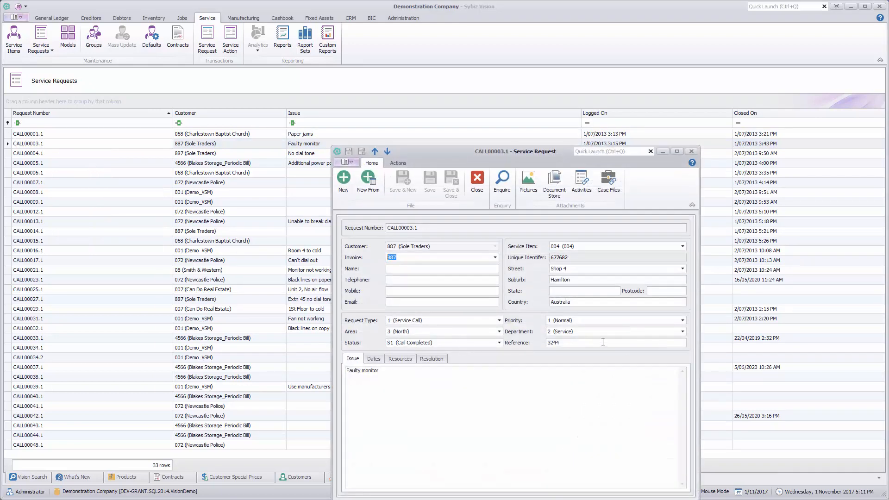
pyautogui.click(682, 321)
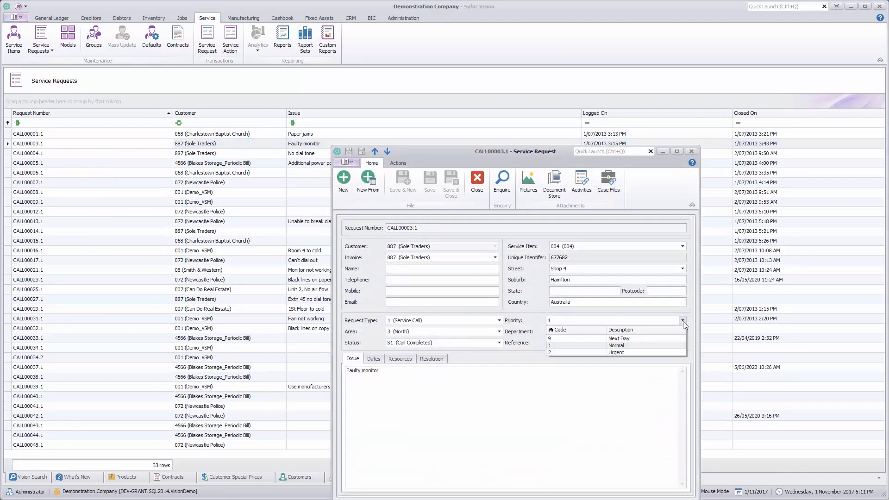
pyautogui.click(616, 352)
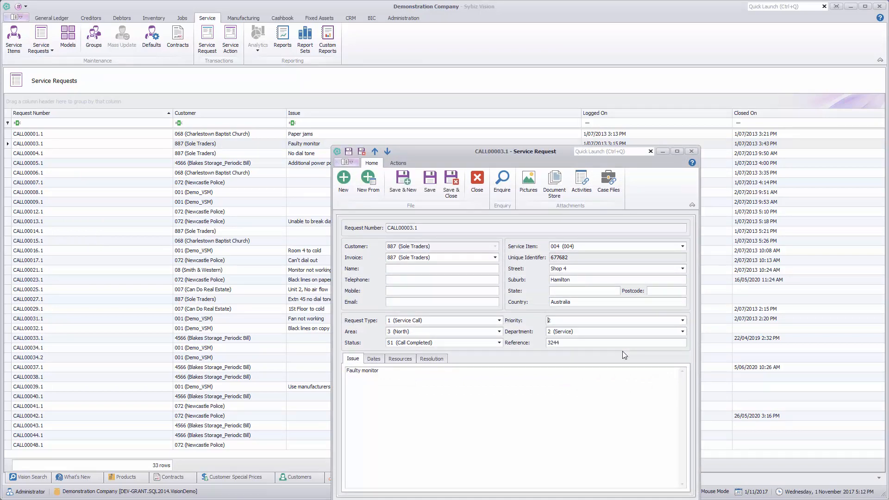
pyautogui.click(445, 195)
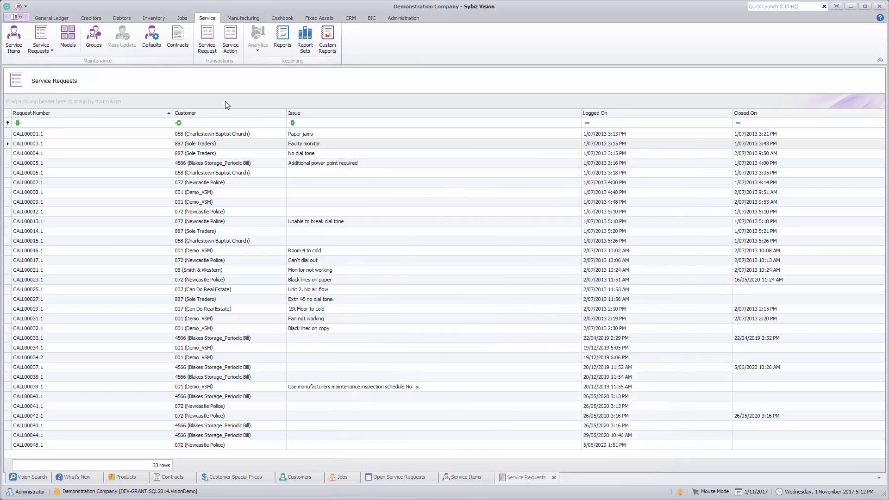
# - Check the charge of an LB labour line for item 002 on a new service action for CALL00003.1, discarding the action unsaved
pyautogui.click(230, 39)
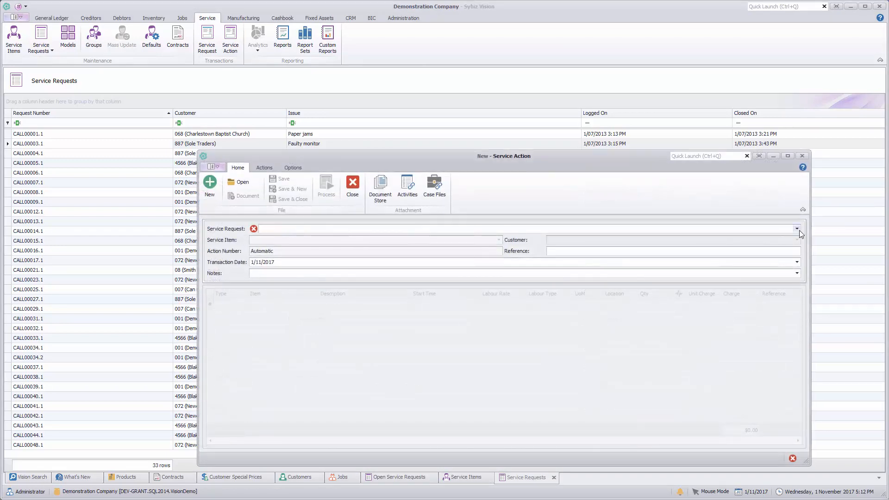
pyautogui.click(796, 229)
pyautogui.click(288, 256)
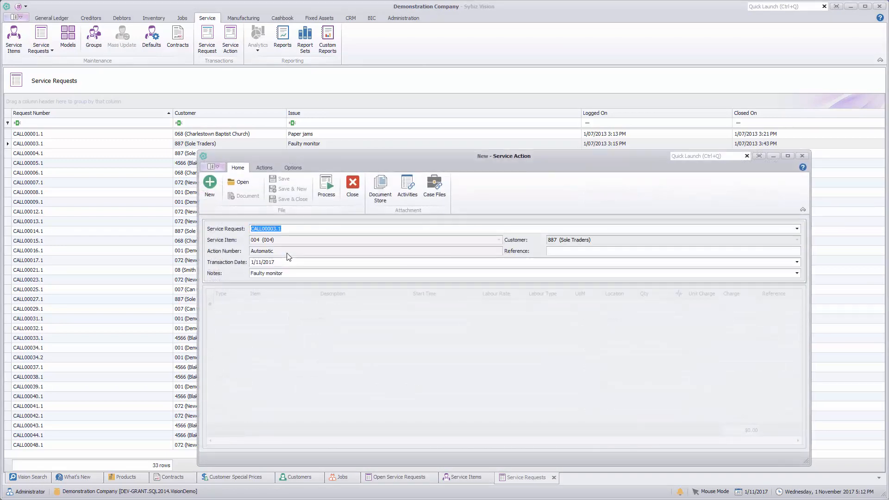
pyautogui.click(267, 305)
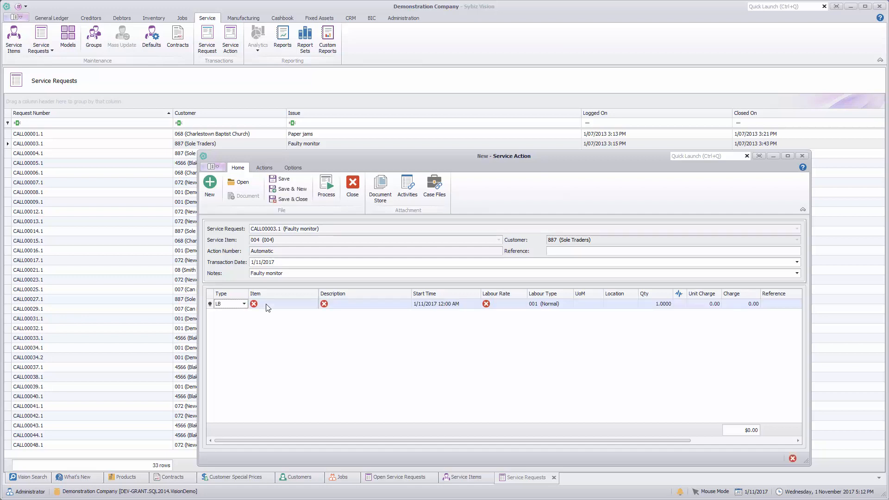
pyautogui.click(267, 305)
pyautogui.write('00')
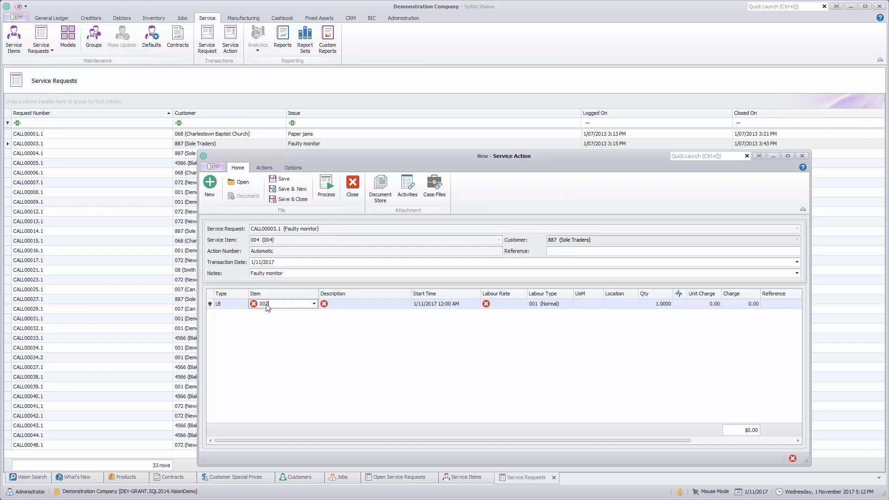
pyautogui.write('2')
pyautogui.press('Tab')
pyautogui.press('Tab')
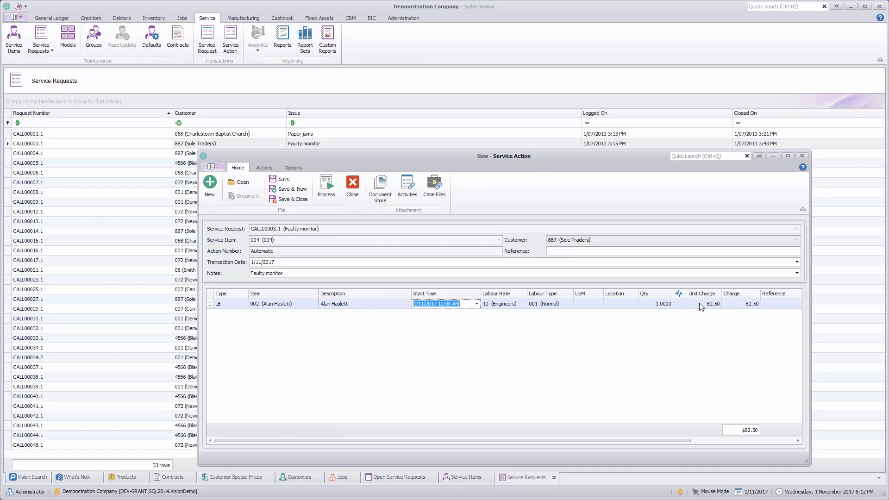
pyautogui.click(352, 186)
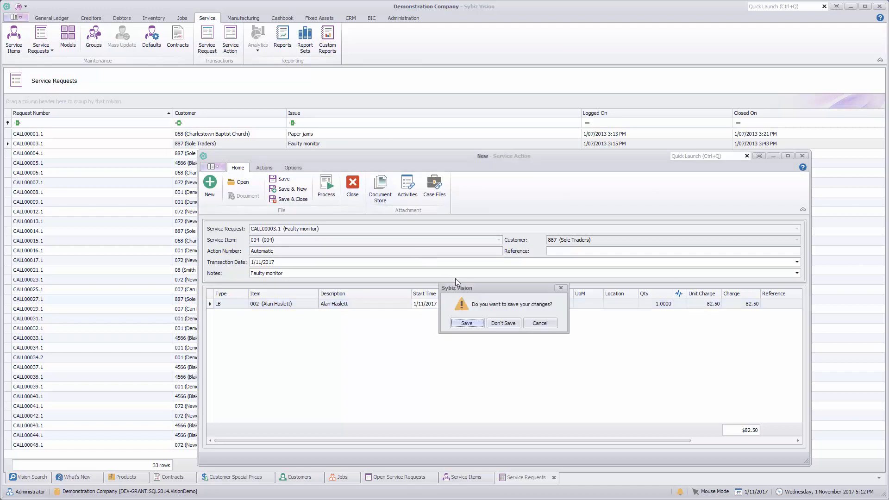
pyautogui.click(503, 323)
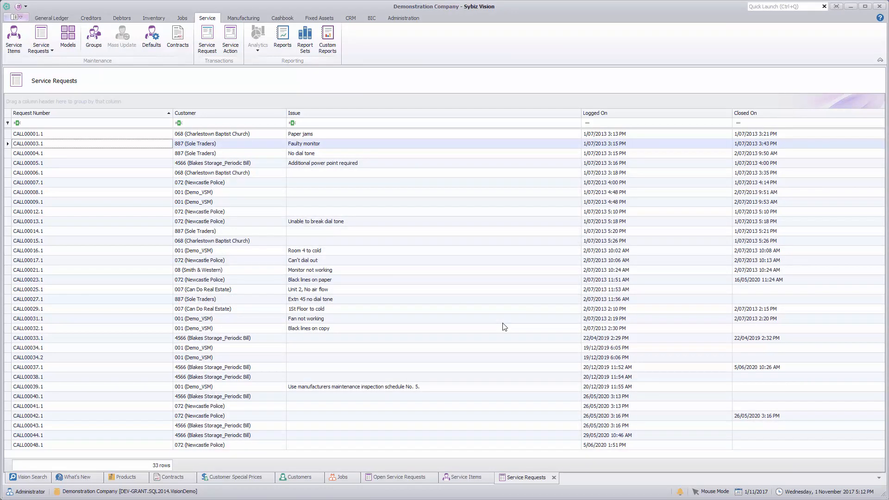